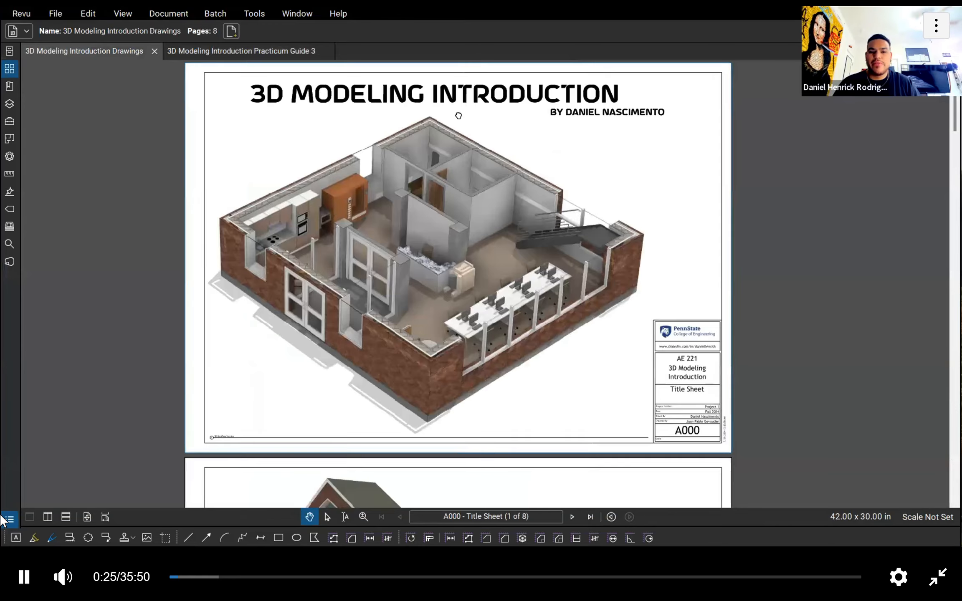
Step: Review the title sheet, perspective views, ground floor plan and flat roof floor plan in the 3D Modeling Introduction drawing set
{"action": "scroll", "coordinate": [467, 175], "scroll_direction": "down", "scroll_amount": 10}
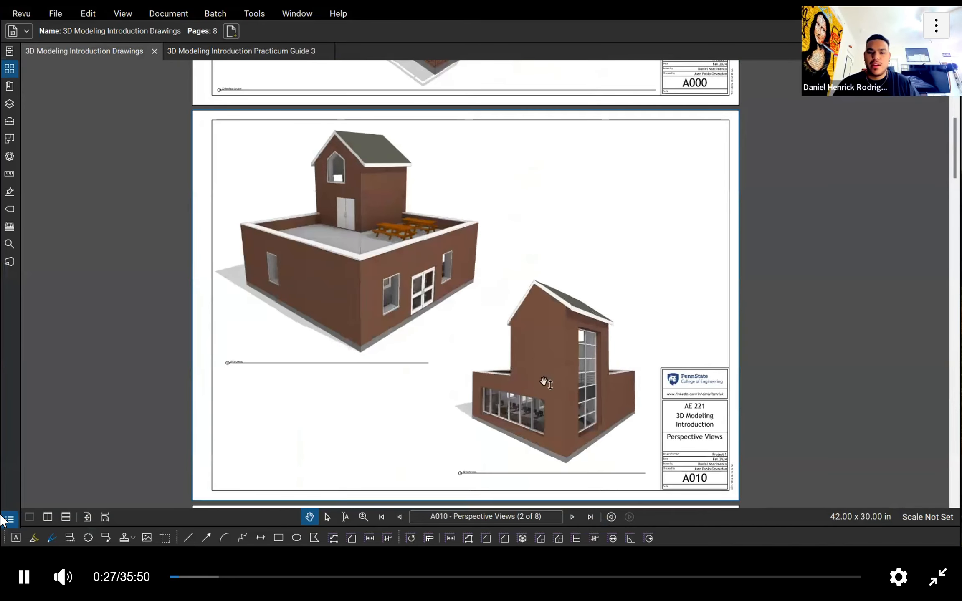
{"action": "scroll", "coordinate": [496, 256], "scroll_direction": "down", "scroll_amount": 10}
{"action": "scroll", "coordinate": [496, 257], "scroll_direction": "down", "scroll_amount": 2}
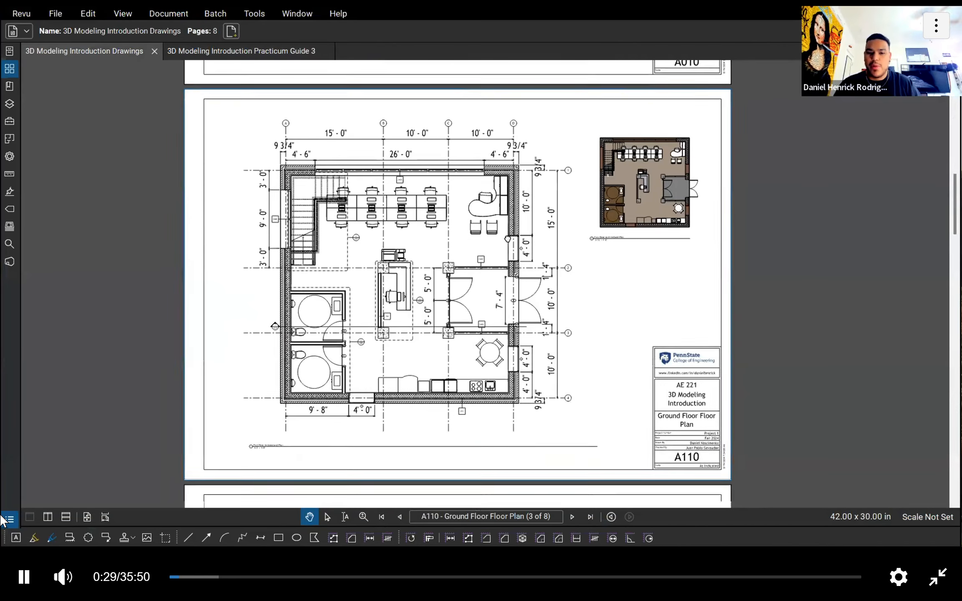
{"action": "scroll", "coordinate": [465, 276], "scroll_direction": "down", "scroll_amount": 1}
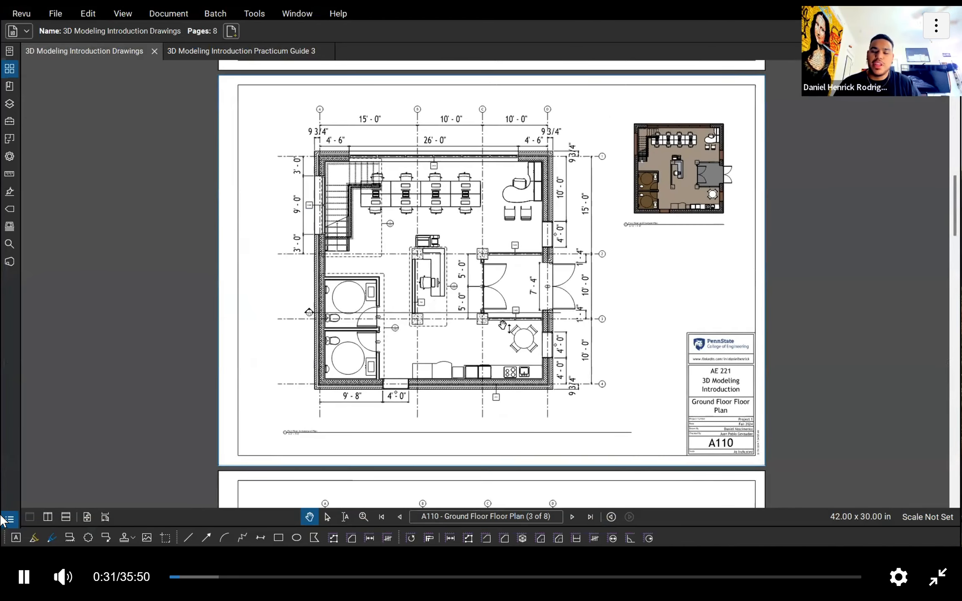
{"action": "scroll", "coordinate": [520, 245], "scroll_direction": "down", "scroll_amount": 10}
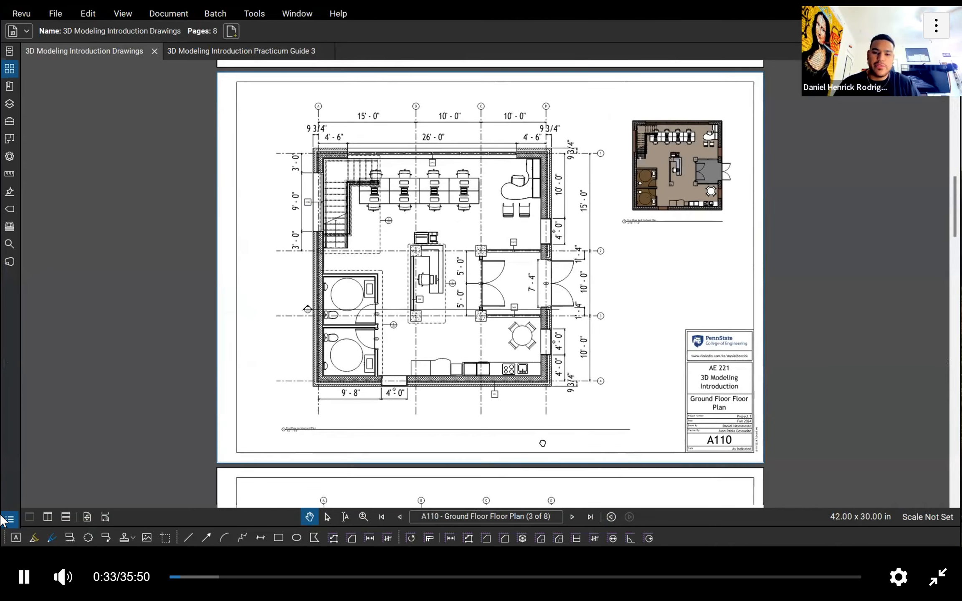
{"action": "scroll", "coordinate": [481, 145], "scroll_direction": "up", "scroll_amount": 10}
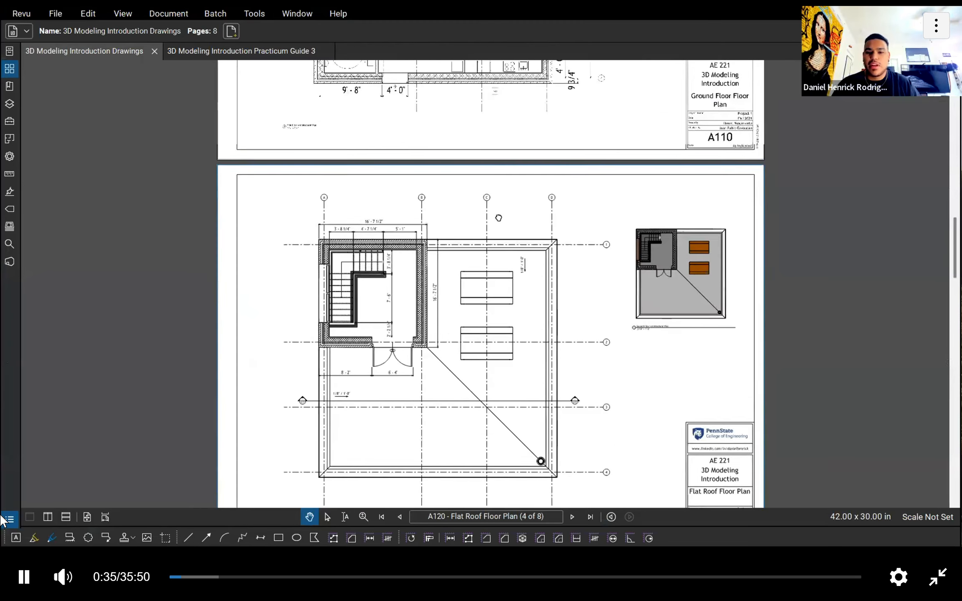
{"action": "scroll", "coordinate": [554, 316], "scroll_direction": "down", "scroll_amount": 2}
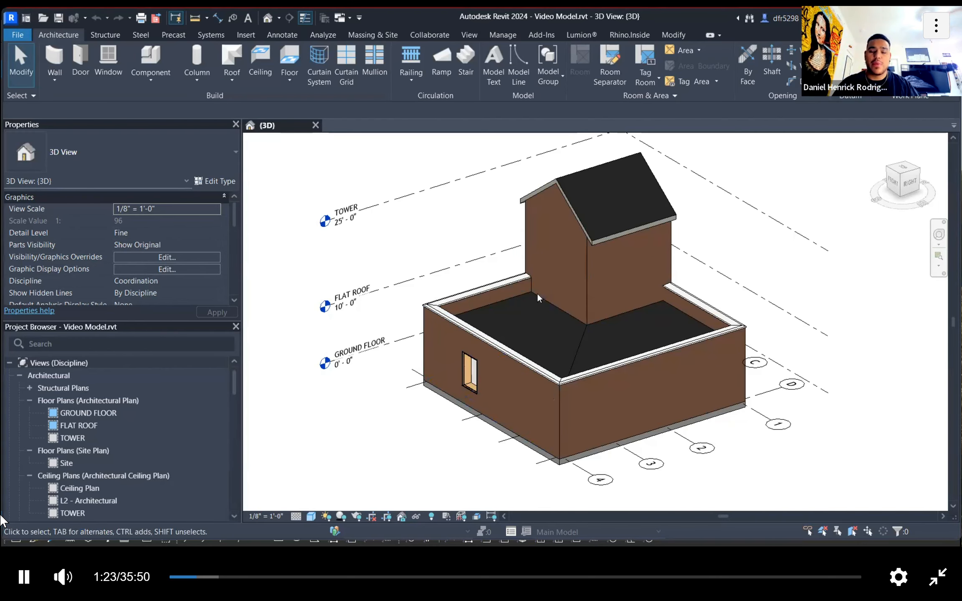
Step: Switch to the Revit video model and look through the project's views and its list of sheets
{"action": "middle_click_drag", "start_coordinate": [695, 295], "coordinate": [680, 330]}
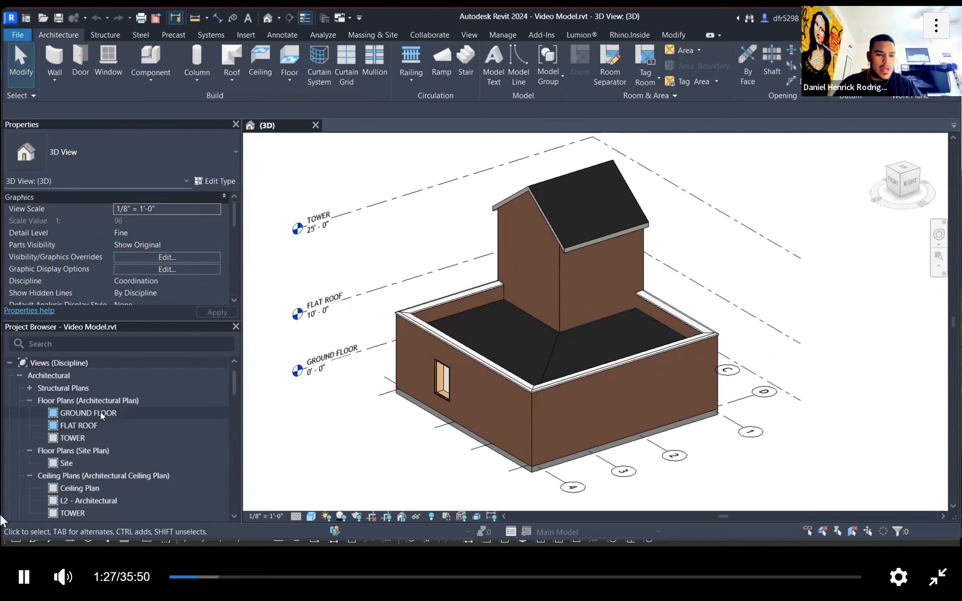
{"action": "scroll", "coordinate": [126, 421], "scroll_direction": "down", "scroll_amount": 7}
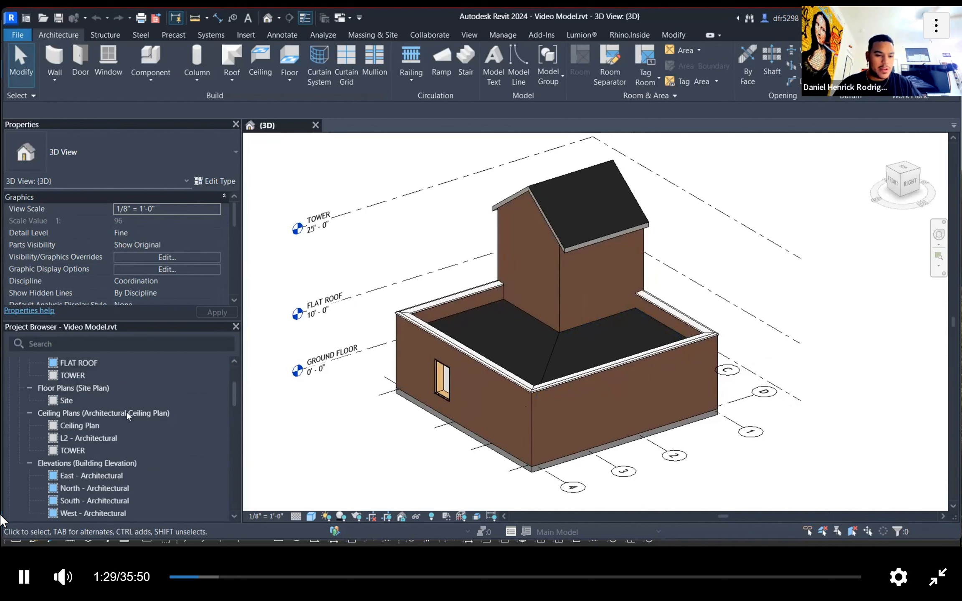
{"action": "scroll", "coordinate": [84, 442], "scroll_direction": "down", "scroll_amount": 4}
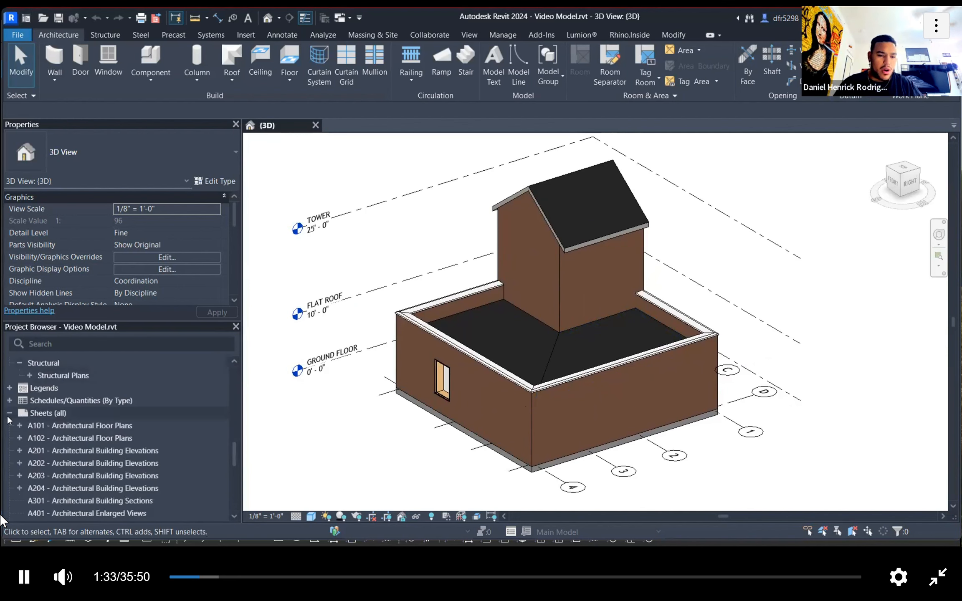
{"action": "left_click", "coordinate": [9, 414]}
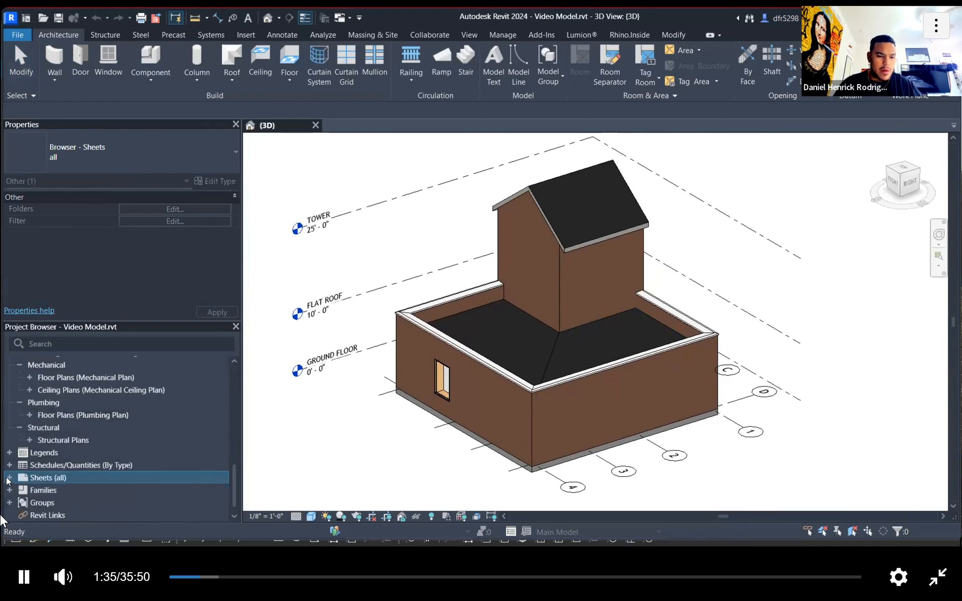
{"action": "left_click", "coordinate": [10, 478]}
{"action": "scroll", "coordinate": [136, 415], "scroll_direction": "down", "scroll_amount": 3}
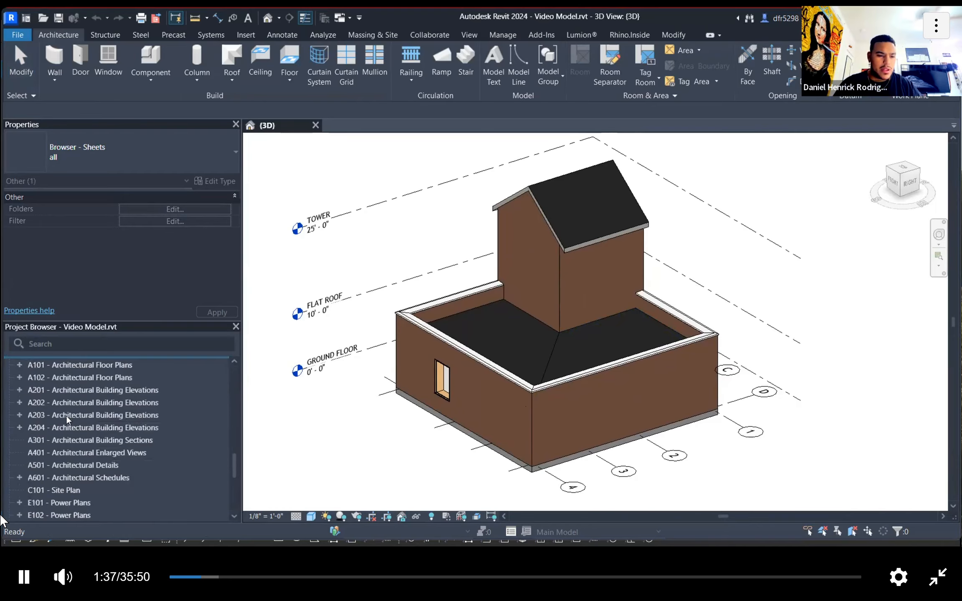
{"action": "scroll", "coordinate": [83, 417], "scroll_direction": "up", "scroll_amount": 2}
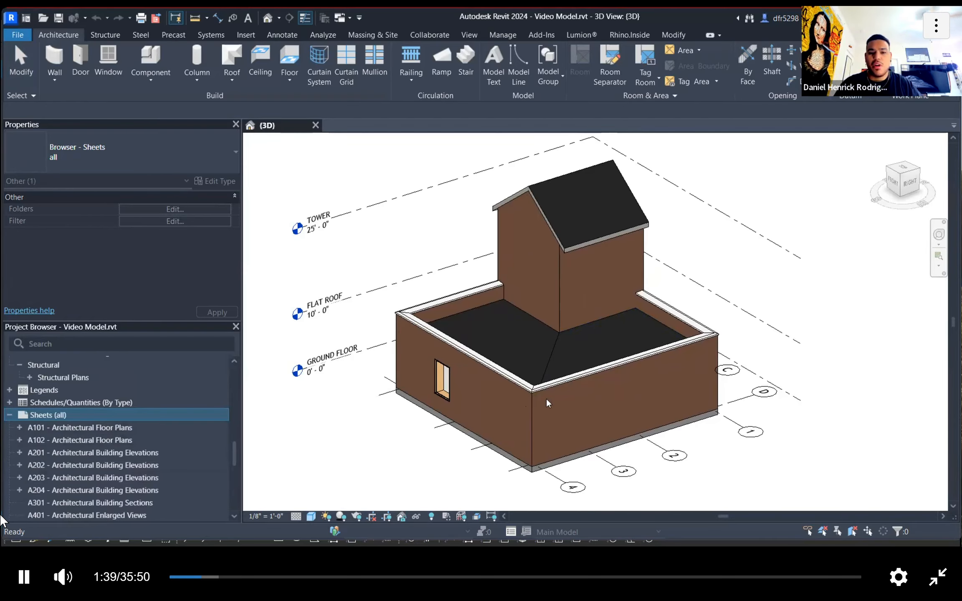
Step: Examine the architectural floor plan, ceiling plan and elevation views, then the other disciplines' views and the sheets in the project
{"action": "left_click", "coordinate": [432, 419]}
{"action": "middle_click_drag", "start_coordinate": [361, 419], "coordinate": [383, 418]}
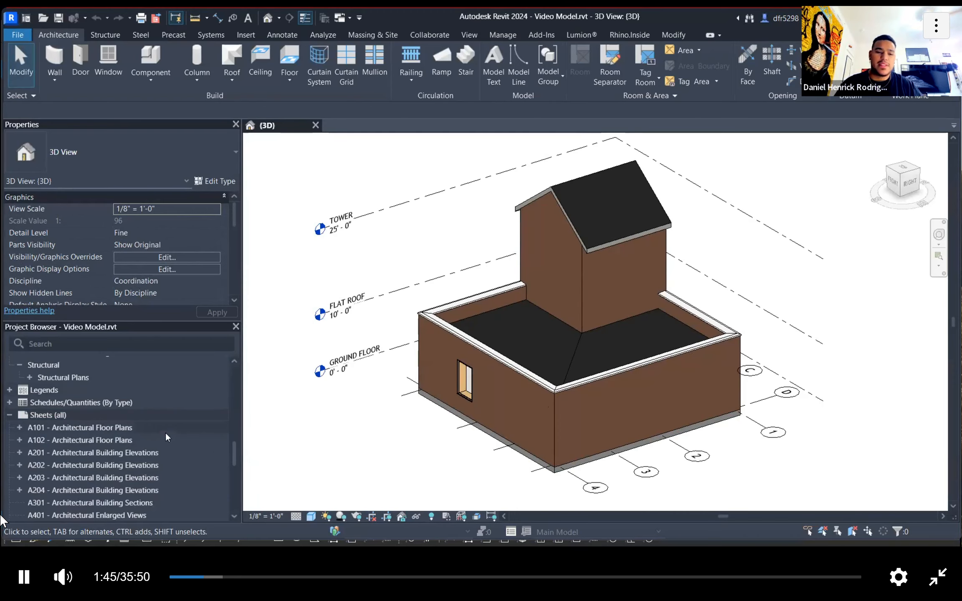
{"action": "left_click_drag", "start_coordinate": [235, 448], "coordinate": [239, 408]}
{"action": "scroll", "coordinate": [136, 403], "scroll_direction": "up", "scroll_amount": 8}
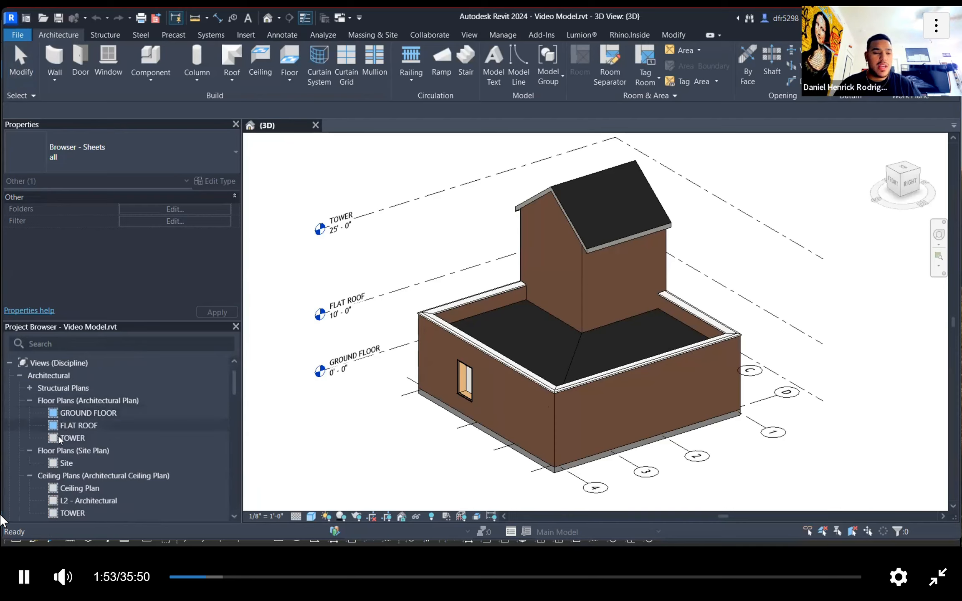
{"action": "scroll", "coordinate": [76, 427], "scroll_direction": "down", "scroll_amount": 5}
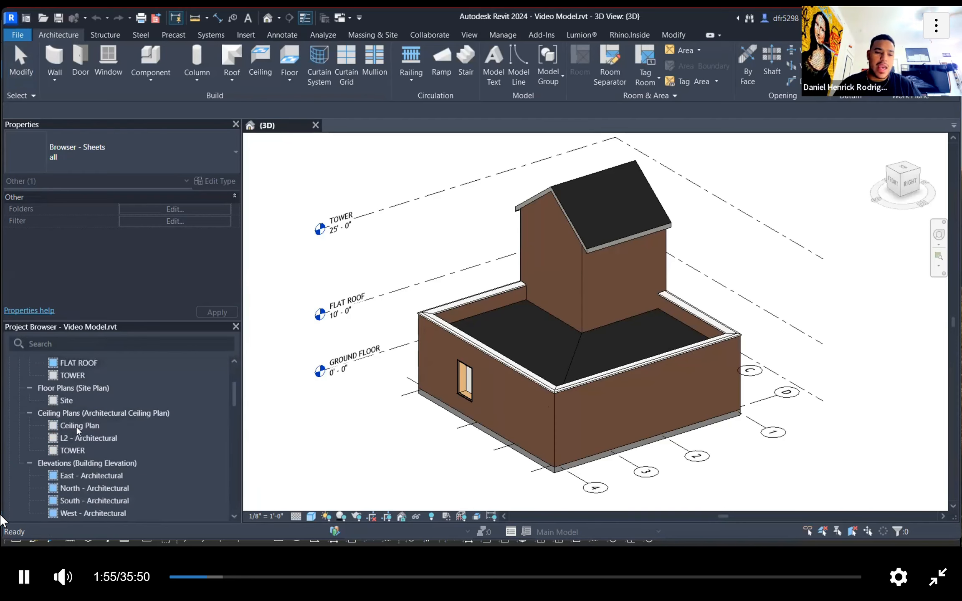
{"action": "scroll", "coordinate": [79, 422], "scroll_direction": "down", "scroll_amount": 2}
{"action": "scroll", "coordinate": [80, 422], "scroll_direction": "up", "scroll_amount": 5}
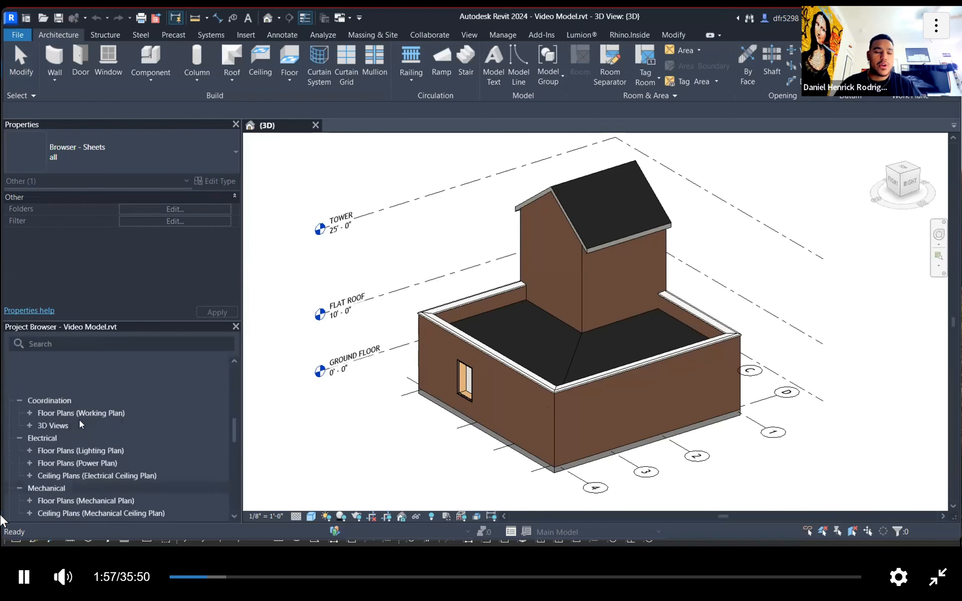
{"action": "scroll", "coordinate": [82, 422], "scroll_direction": "down", "scroll_amount": 5}
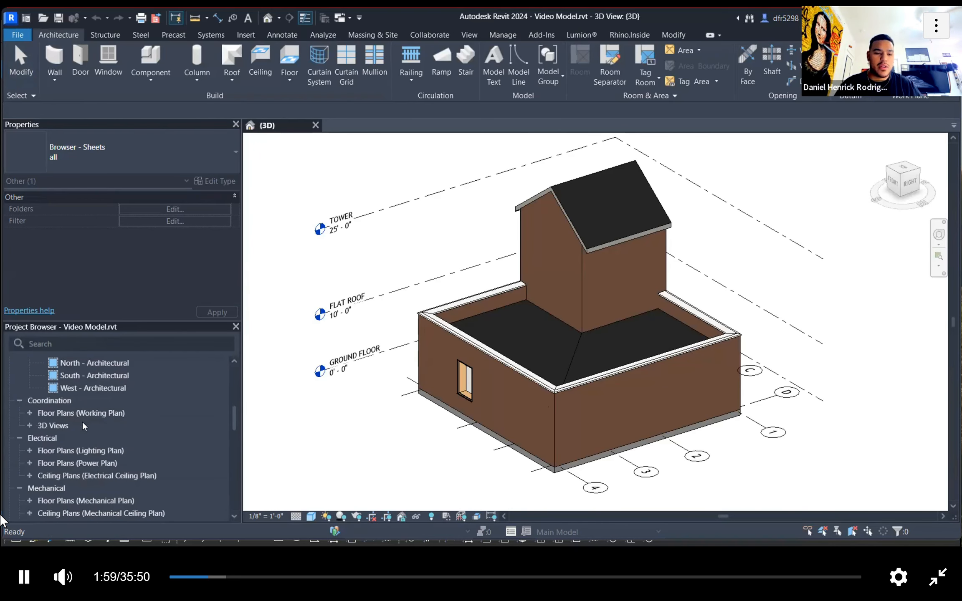
{"action": "scroll", "coordinate": [97, 409], "scroll_direction": "down", "scroll_amount": 3}
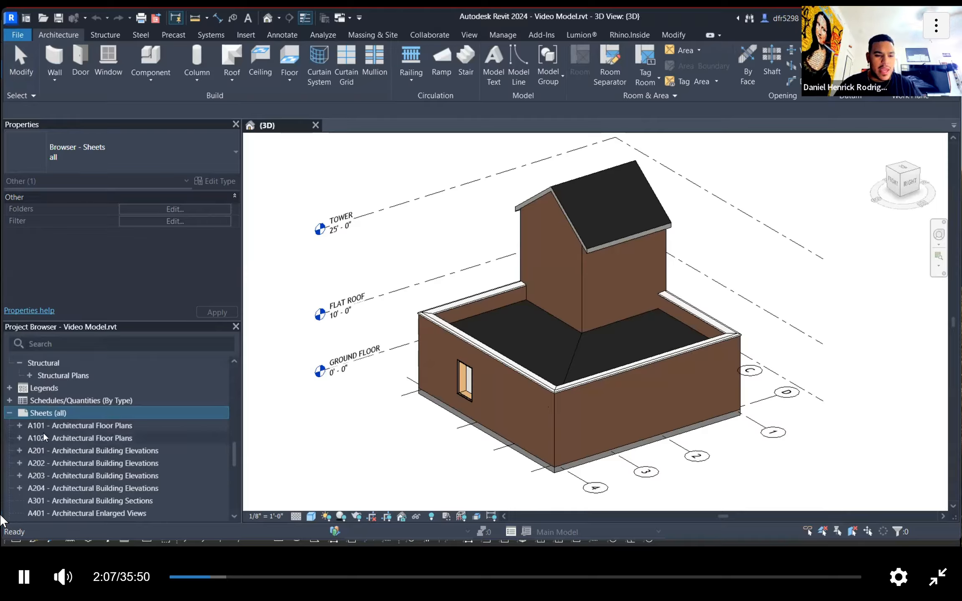
Step: Expand sheet A101 - Architectural Floor Plans and open the GROUND FLOOR plan placed on it
{"action": "left_click", "coordinate": [20, 424]}
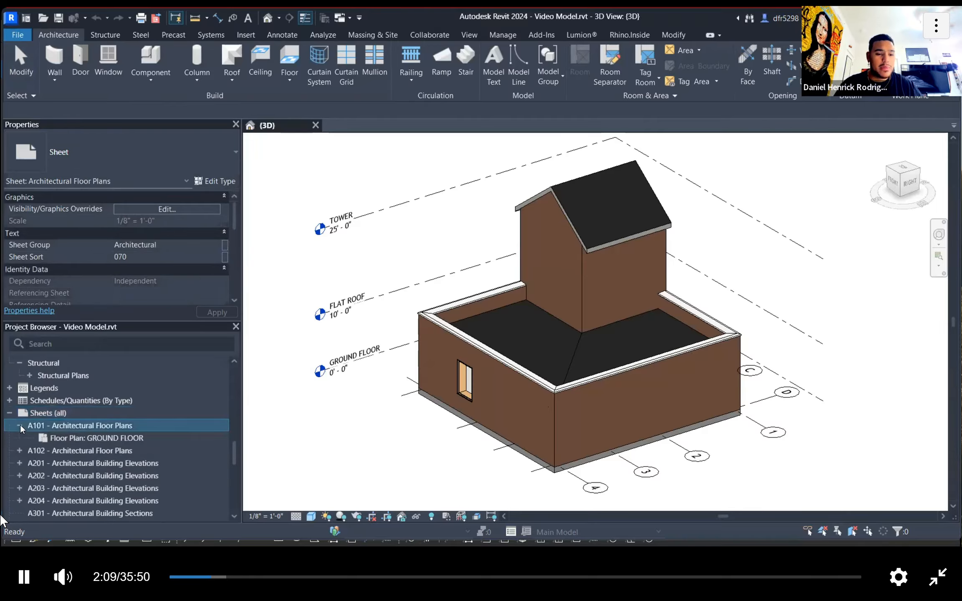
{"action": "left_click", "coordinate": [53, 437]}
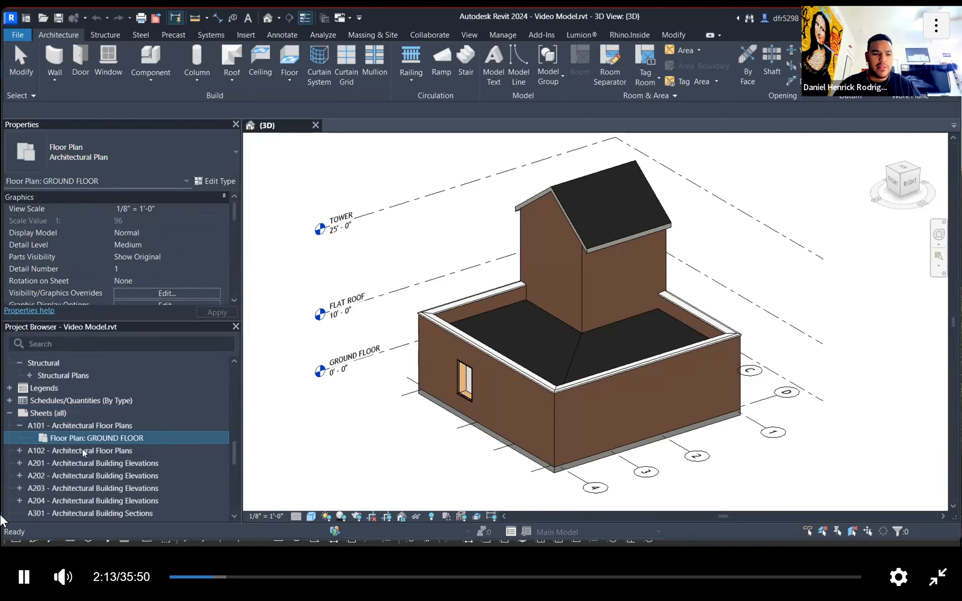
{"action": "left_click", "coordinate": [69, 437]}
{"action": "key", "text": "Escape"}
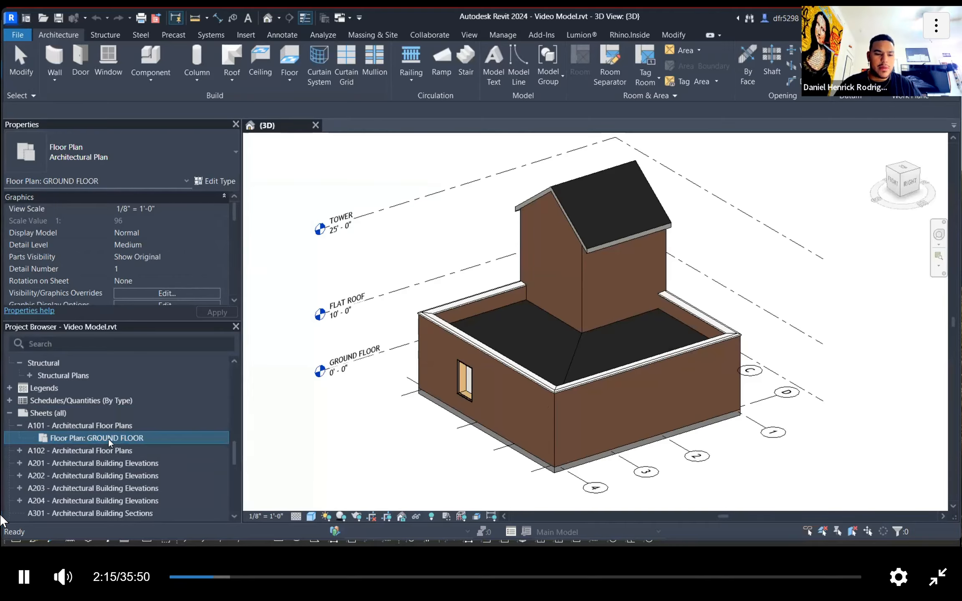
{"action": "double_click", "coordinate": [110, 442]}
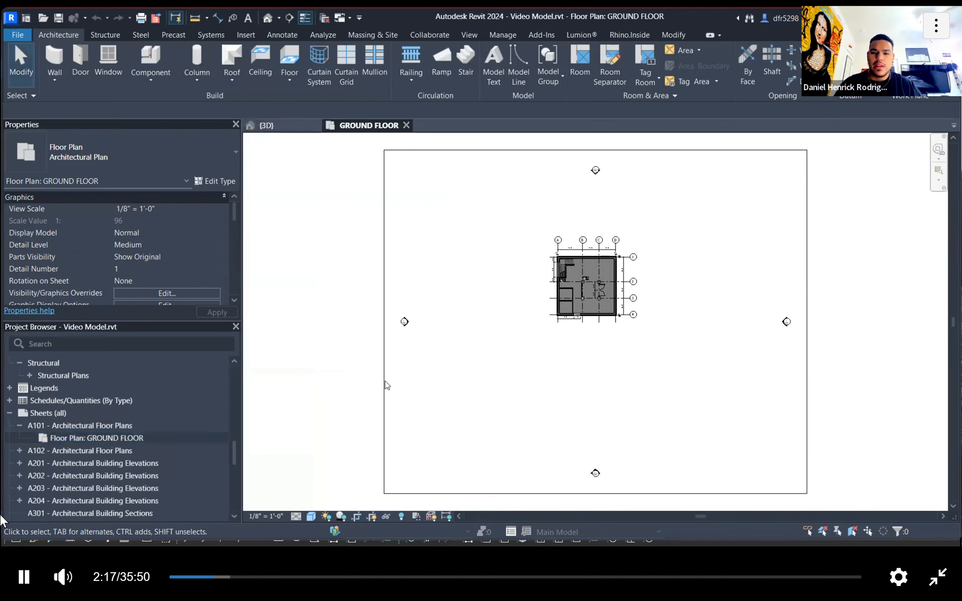
Step: Open sheet A101 - Architectural Floor Plans and activate its ground floor viewport for editing
{"action": "double_click", "coordinate": [61, 426]}
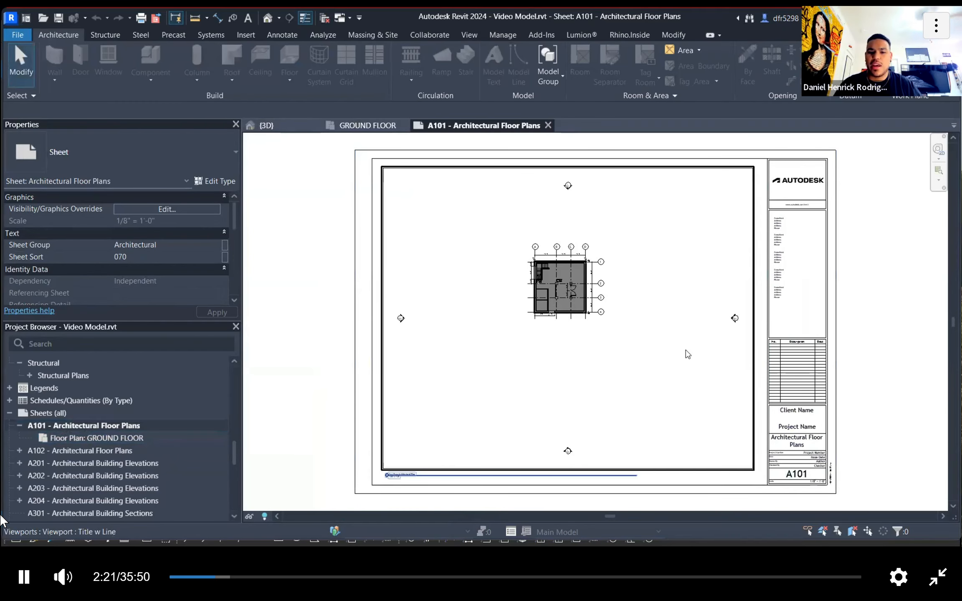
{"action": "double_click", "coordinate": [386, 183]}
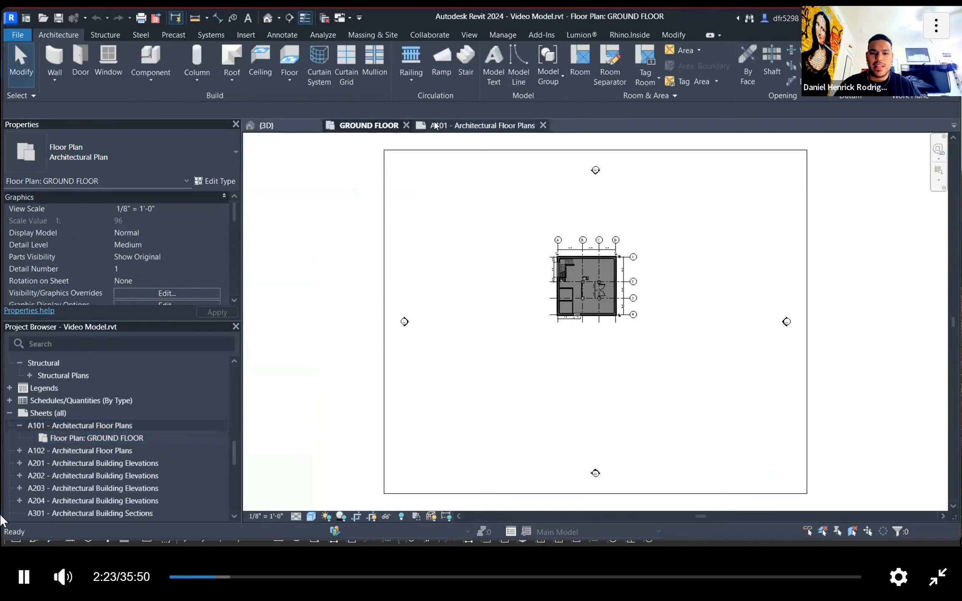
{"action": "double_click", "coordinate": [654, 411]}
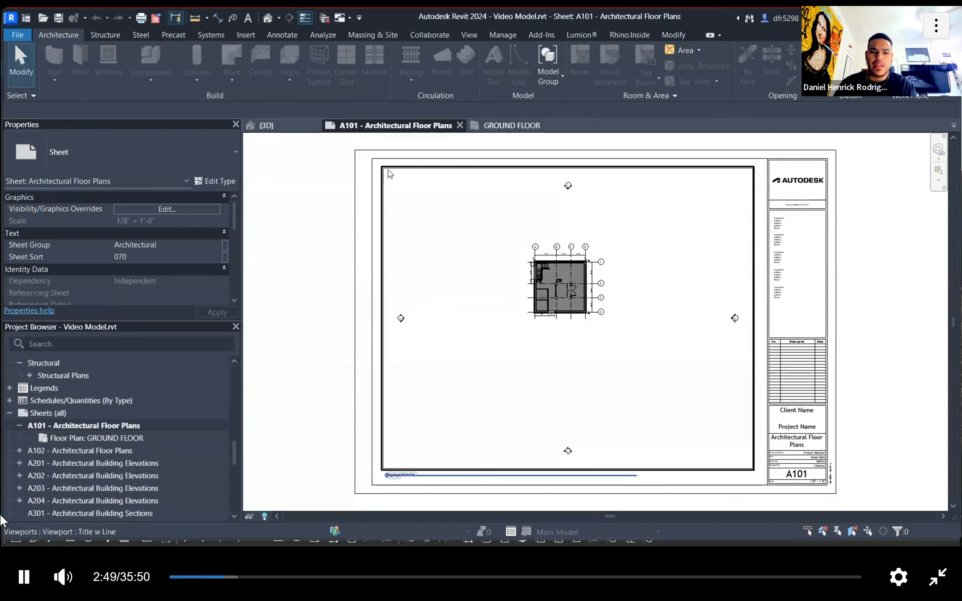
{"action": "double_click", "coordinate": [636, 304]}
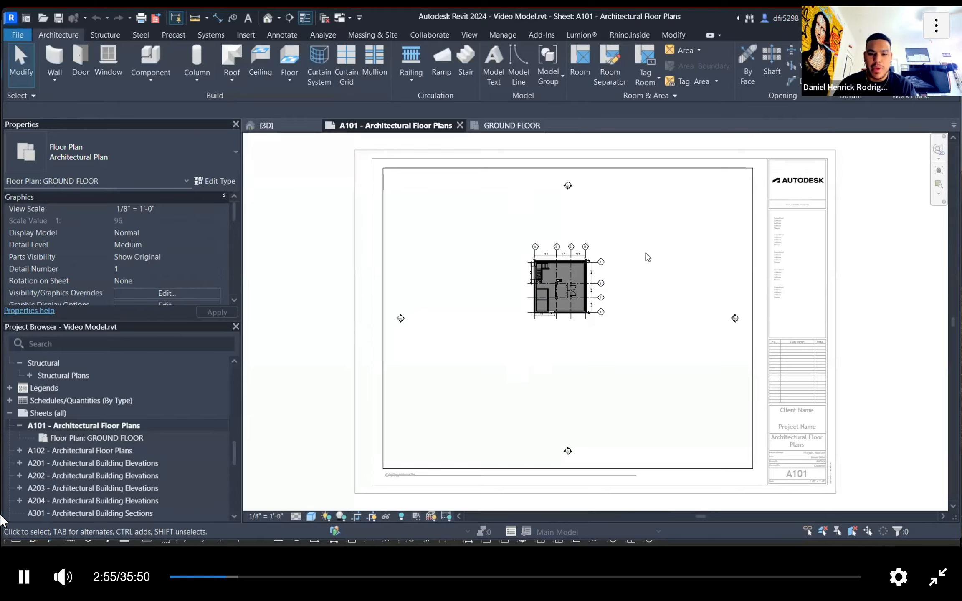
Step: Compare the GROUND FLOOR plan view with its viewport on sheet A101, and inspect the sheet's title block
{"action": "left_click", "coordinate": [511, 124]}
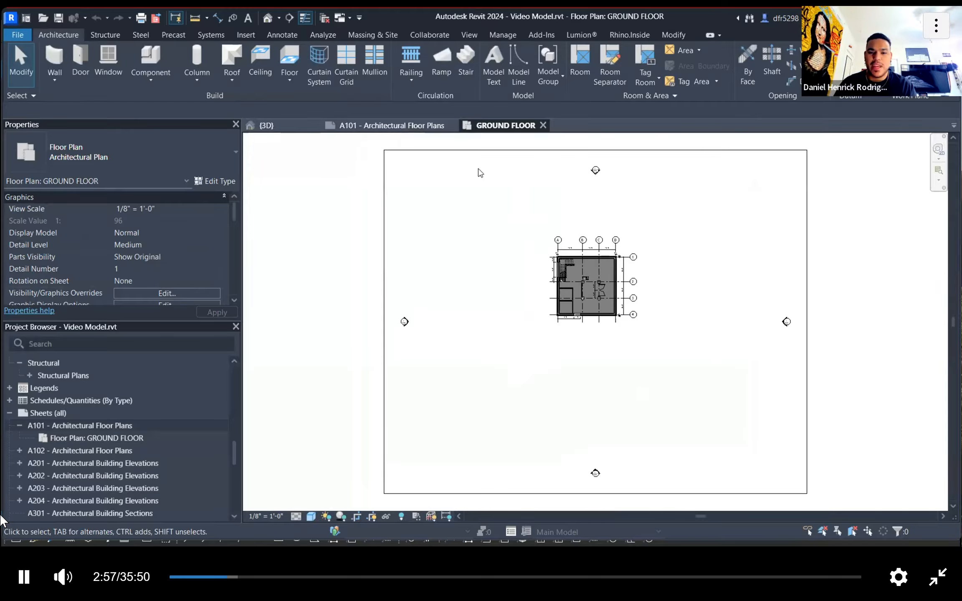
{"action": "left_click", "coordinate": [360, 125]}
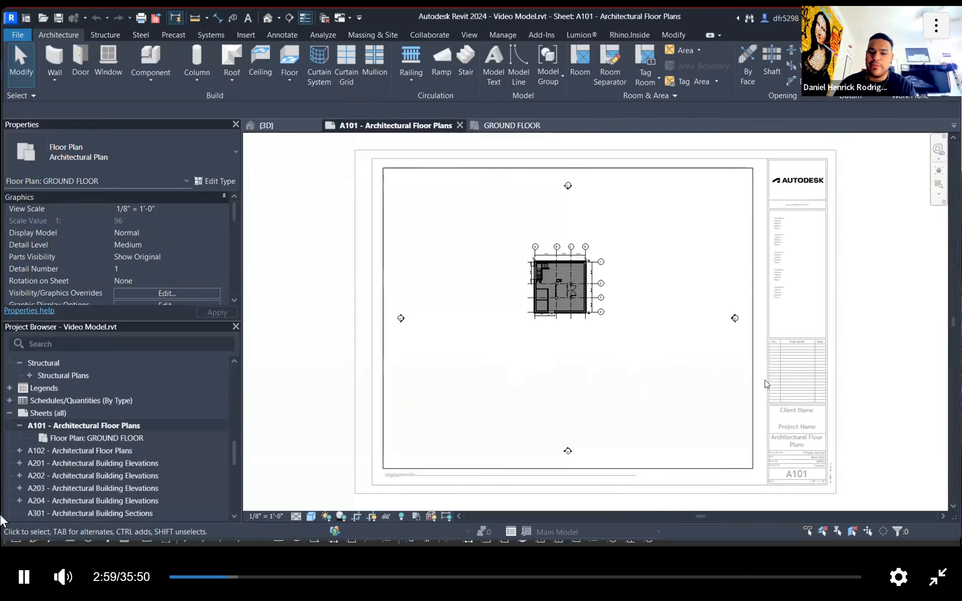
{"action": "scroll", "coordinate": [765, 431], "scroll_direction": "up", "scroll_amount": 3}
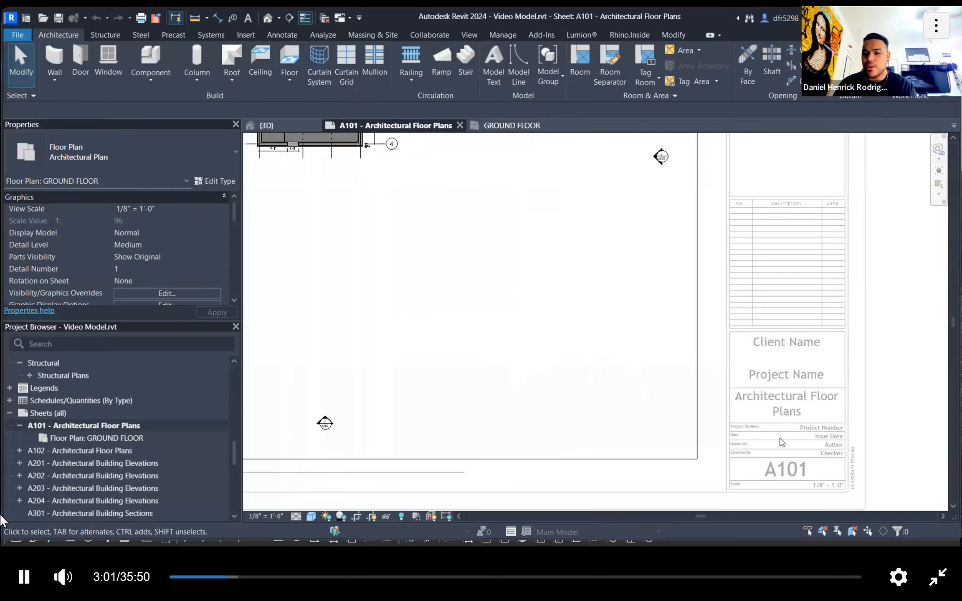
{"action": "scroll", "coordinate": [785, 359], "scroll_direction": "down", "scroll_amount": 5}
{"action": "scroll", "coordinate": [618, 293], "scroll_direction": "down", "scroll_amount": 2}
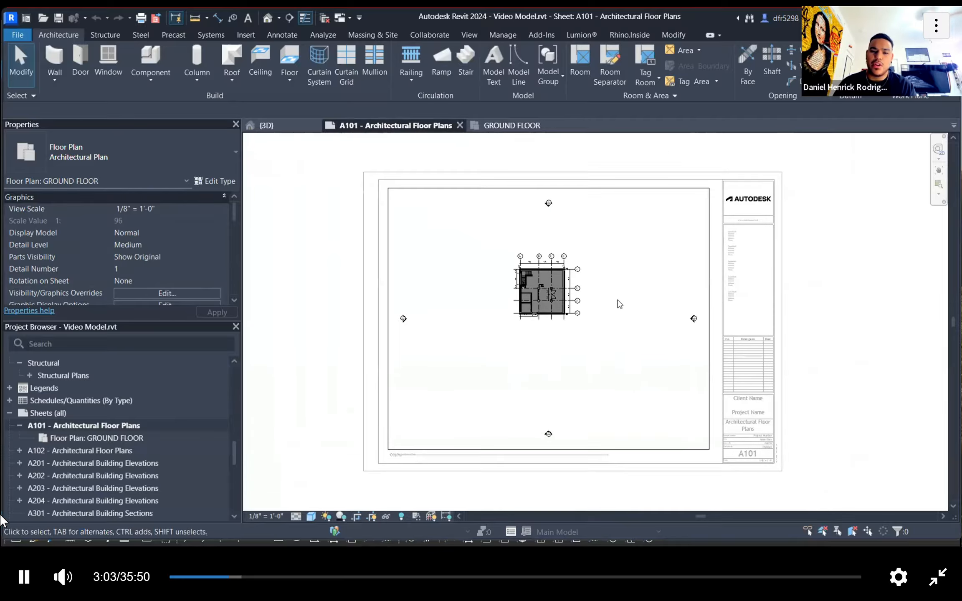
{"action": "scroll", "coordinate": [599, 279], "scroll_direction": "up", "scroll_amount": 3}
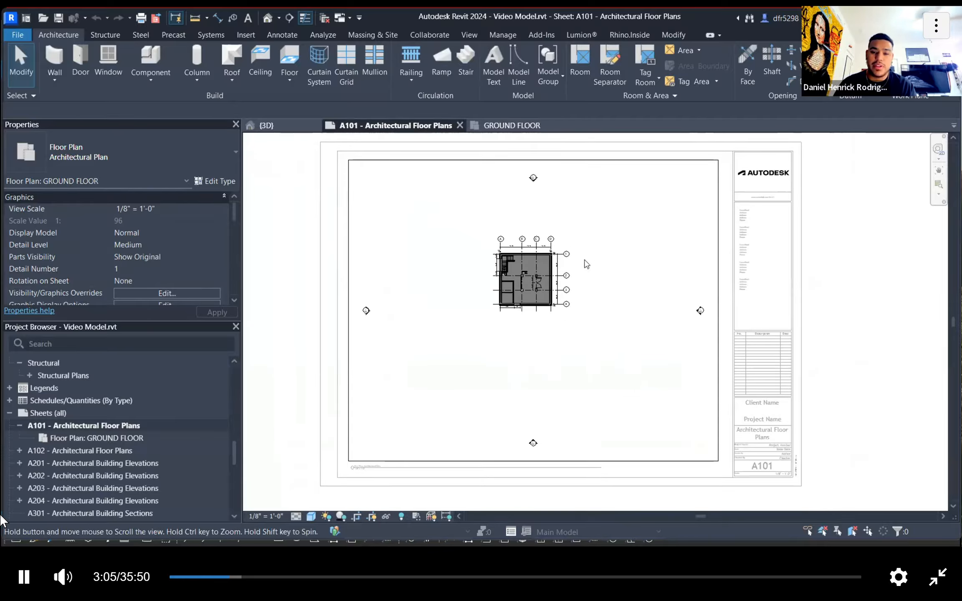
{"action": "middle_click_drag", "start_coordinate": [584, 264], "coordinate": [590, 268]}
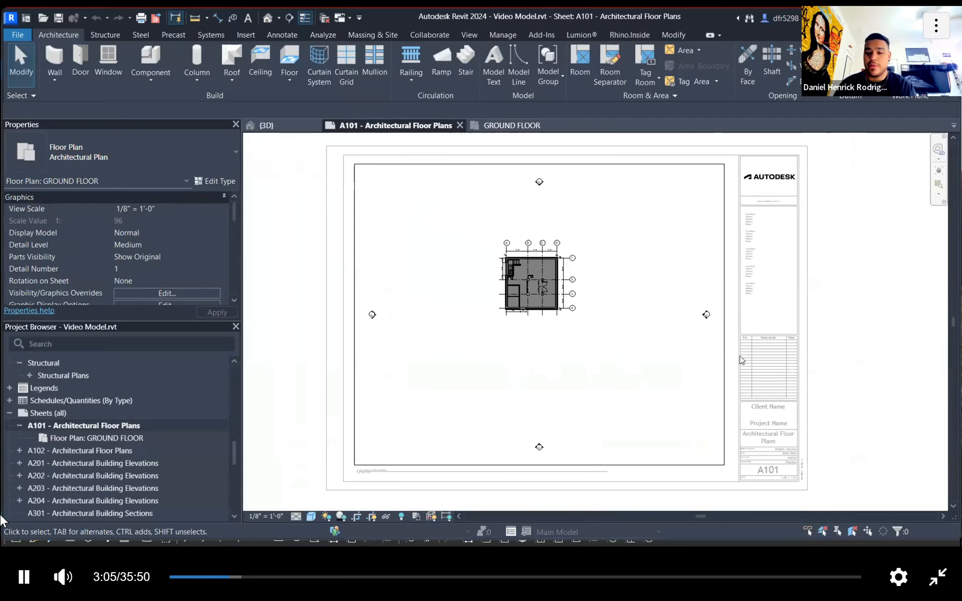
Step: Set the view scale of the ground floor viewport on sheet A101 to 1/2" = 1'-0" and deactivate the viewport
{"action": "double_click", "coordinate": [855, 266]}
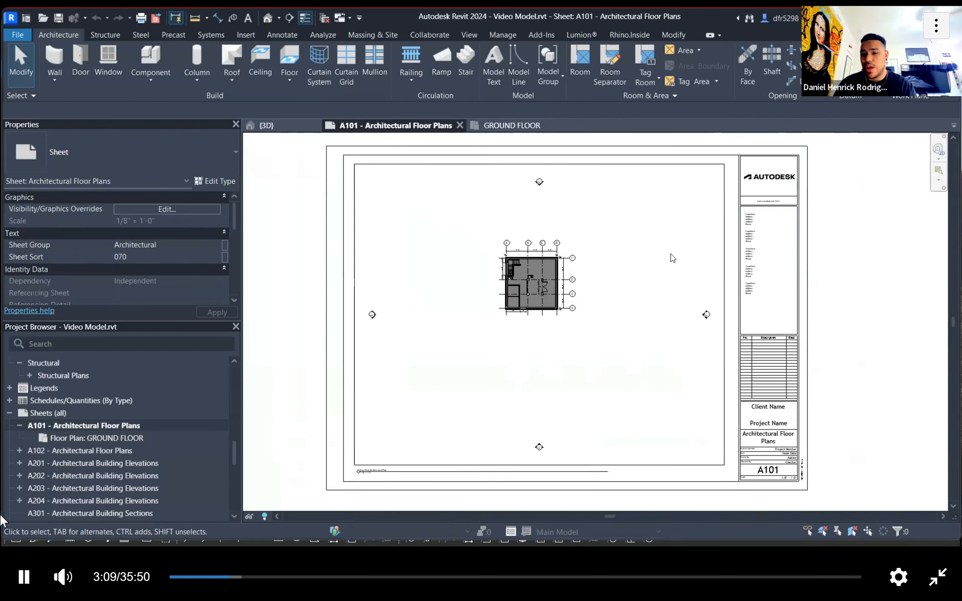
{"action": "double_click", "coordinate": [697, 274]}
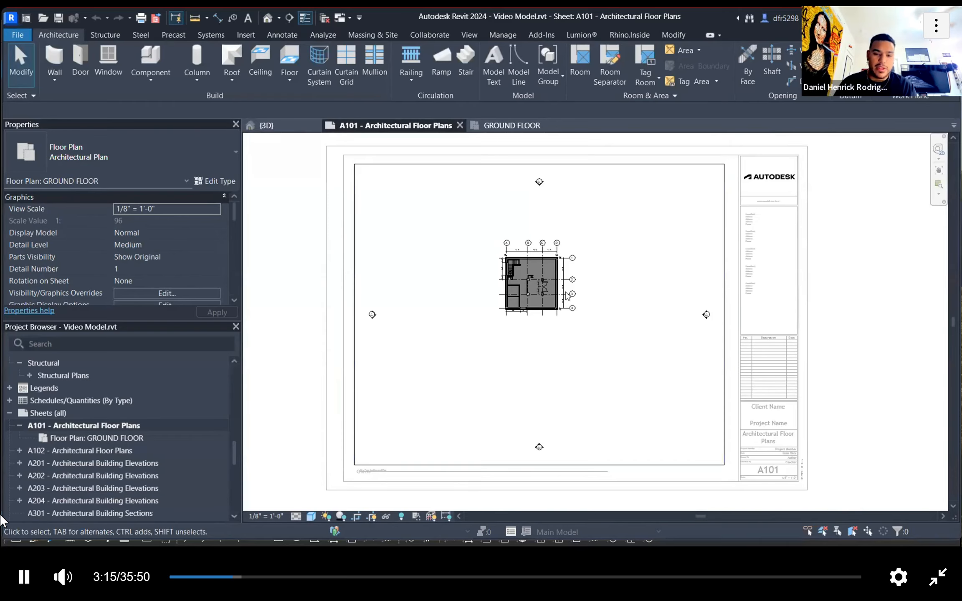
{"action": "left_click", "coordinate": [266, 517]}
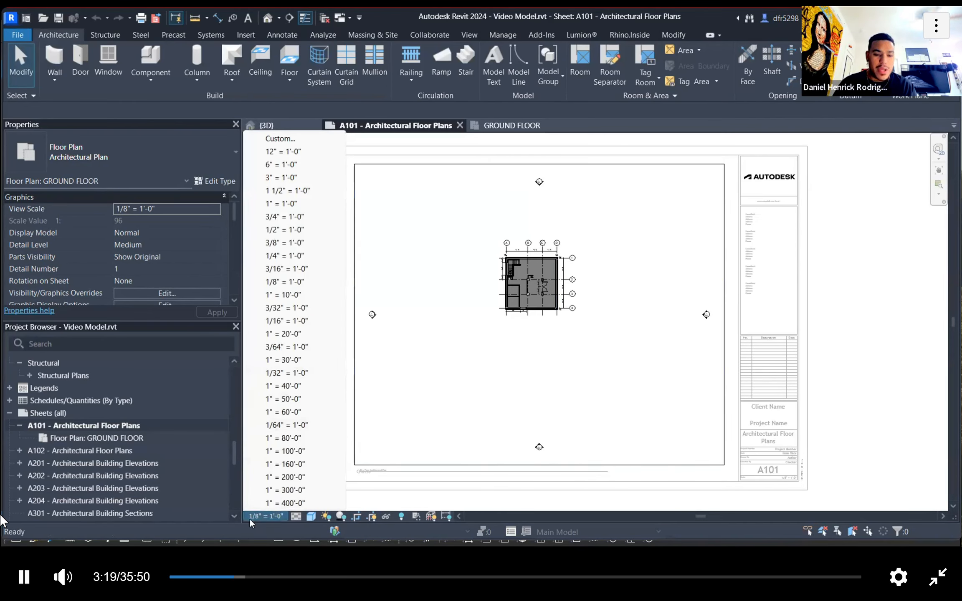
{"action": "left_click", "coordinate": [524, 506]}
{"action": "left_click", "coordinate": [270, 516]}
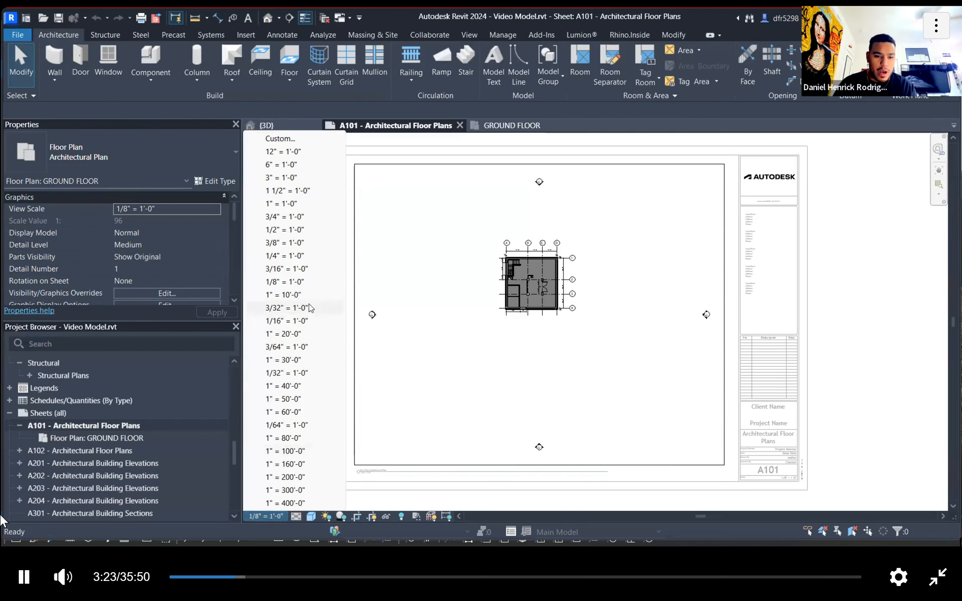
{"action": "left_click", "coordinate": [598, 307]}
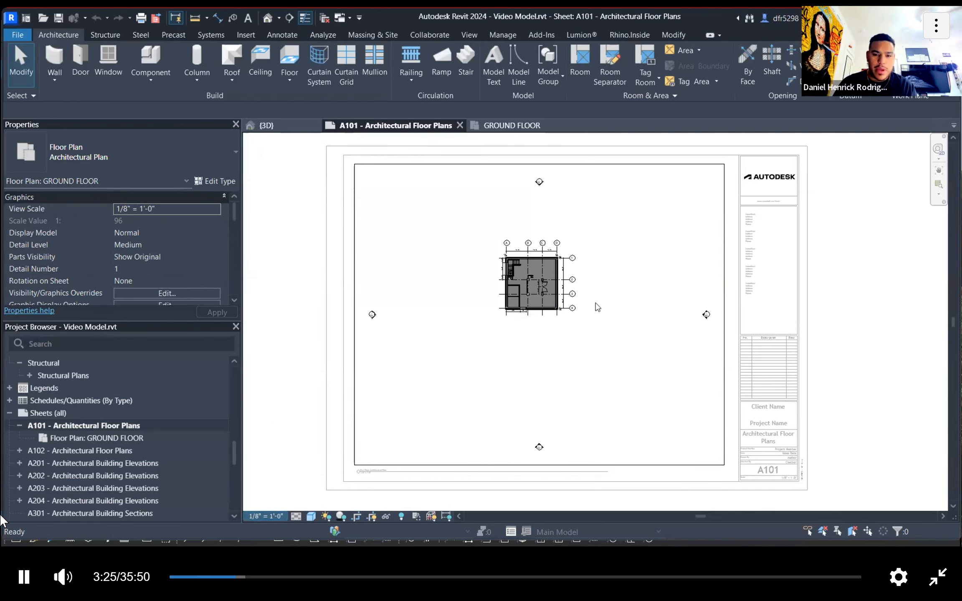
{"action": "scroll", "coordinate": [598, 307], "scroll_direction": "down", "scroll_amount": 8}
{"action": "left_click", "coordinate": [760, 326]}
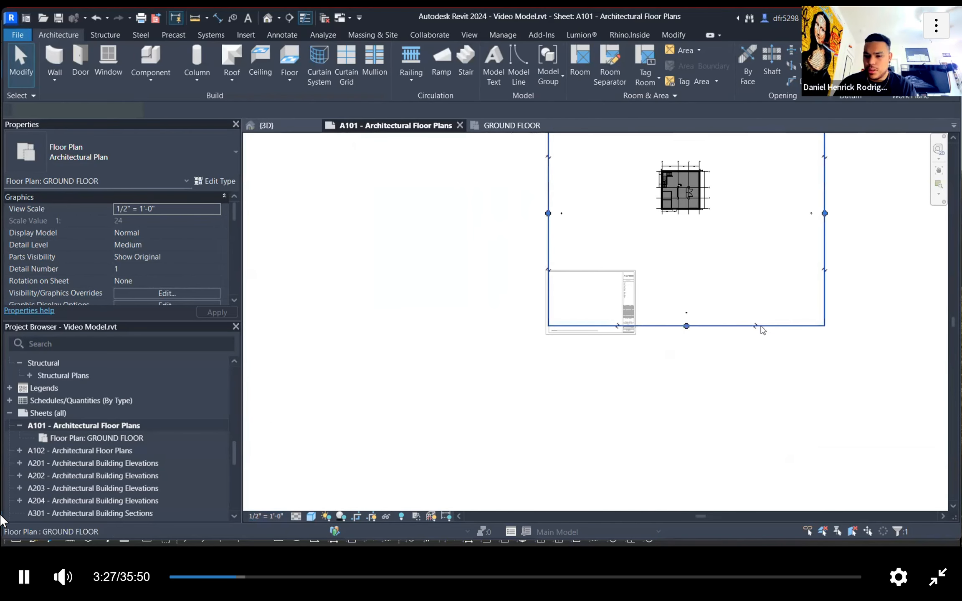
{"action": "double_click", "coordinate": [695, 394]}
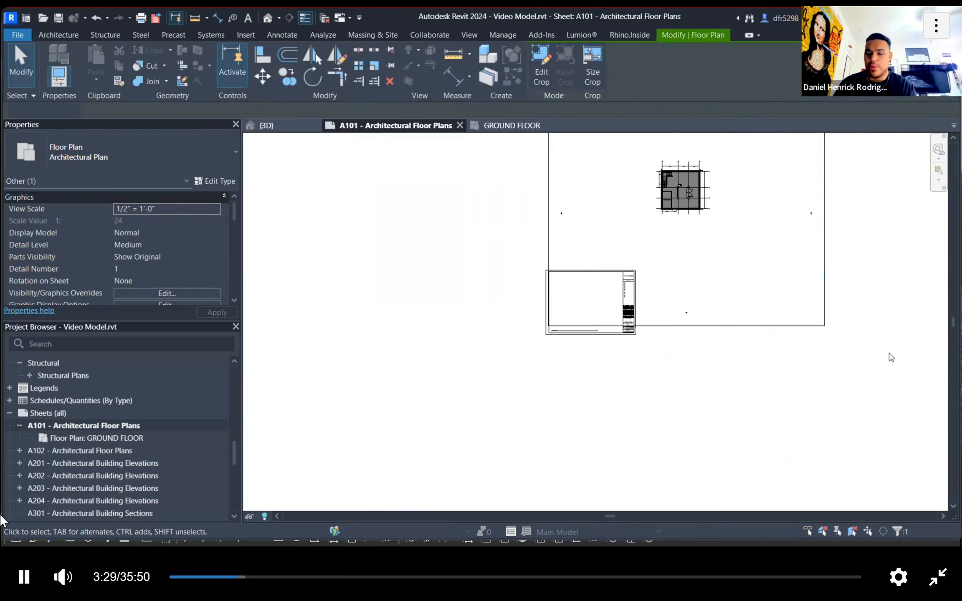
Step: Move the ground floor viewport on sheet A101 until the plan and its grid bubbles sit within the title block's drawing area
{"action": "middle_click_drag", "start_coordinate": [906, 286], "coordinate": [836, 340]}
{"action": "left_click_drag", "start_coordinate": [746, 229], "coordinate": [679, 312]}
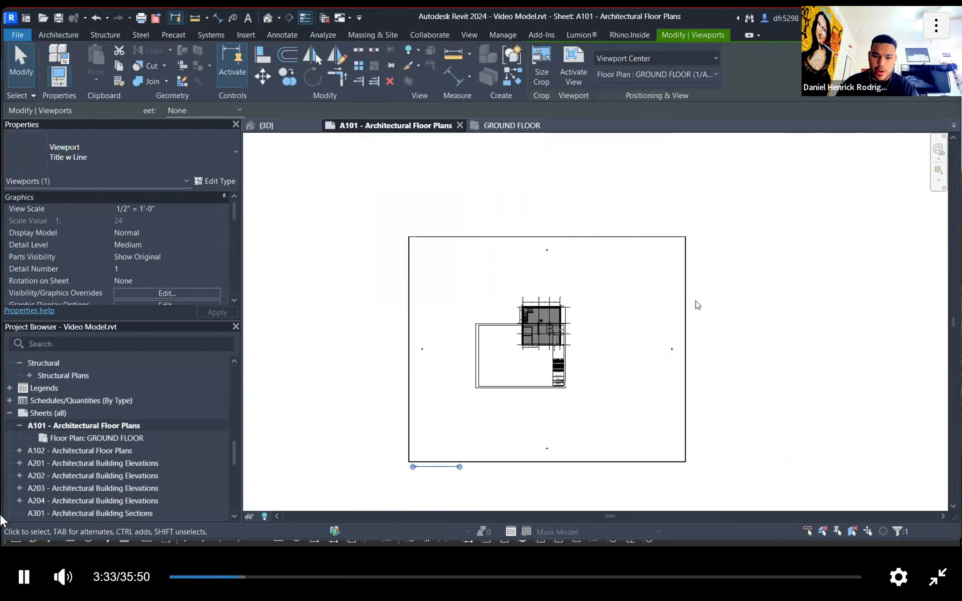
{"action": "key", "text": "Left"}
{"action": "key", "text": "Left"}
{"action": "key", "text": "Left"}
{"action": "key", "text": "Left"}
{"action": "key", "text": "Left"}
{"action": "key", "text": "Left"}
{"action": "key", "text": "Left"}
{"action": "key", "text": "Left"}
{"action": "key", "text": "Left"}
{"action": "key", "text": "Down"}
{"action": "key", "text": "Down"}
{"action": "key", "text": "Down"}
{"action": "key", "text": "Down"}
{"action": "key", "text": "Down"}
{"action": "key", "text": "Down"}
{"action": "key", "text": "Down"}
{"action": "key", "text": "Down"}
{"action": "key", "text": "Down"}
{"action": "key", "text": "Down"}
{"action": "key", "text": "Down"}
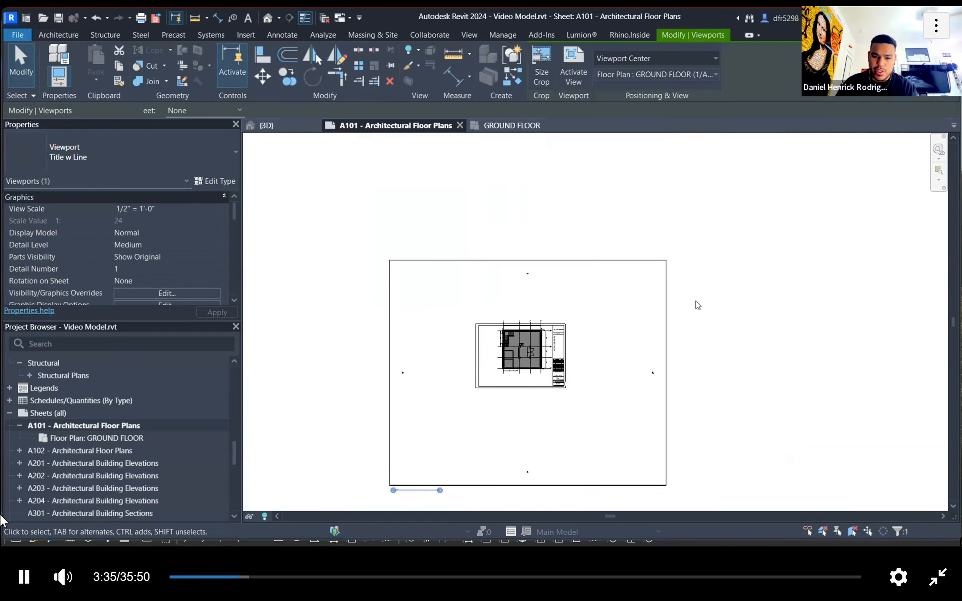
{"action": "key", "text": "Left"}
{"action": "key", "text": "Left"}
{"action": "key", "text": "Left"}
{"action": "key", "text": "Left"}
{"action": "key", "text": "Left"}
{"action": "key", "text": "Left"}
{"action": "key", "text": "Left"}
{"action": "key", "text": "Left"}
{"action": "key", "text": "Left"}
{"action": "key", "text": "Left"}
{"action": "key", "text": "Down"}
{"action": "key", "text": "Down"}
{"action": "key", "text": "Down"}
{"action": "key", "text": "Down"}
{"action": "key", "text": "Down"}
{"action": "key", "text": "Down"}
{"action": "key", "text": "Down"}
{"action": "key", "text": "Down"}
{"action": "key", "text": "Down"}
{"action": "key", "text": "Down"}
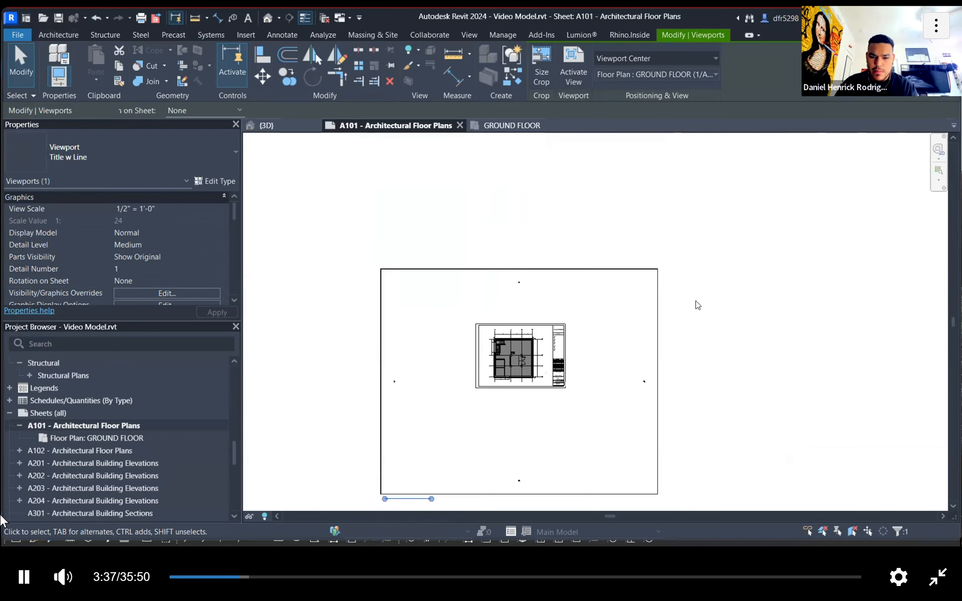
{"action": "key", "text": "Up"}
{"action": "key", "text": "Up"}
{"action": "key", "text": "Up"}
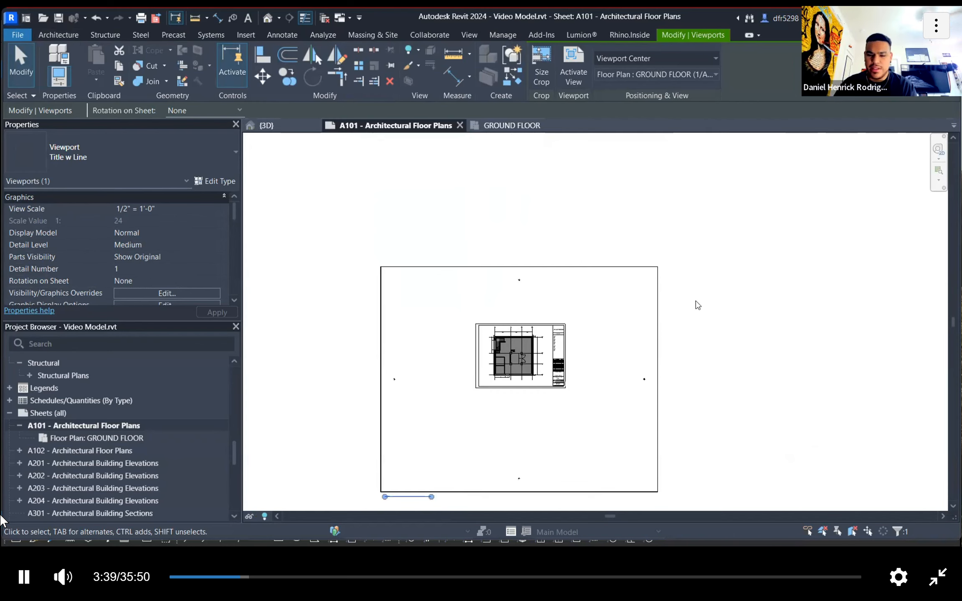
Step: Activate the ground floor viewport and pull its crop region's left and top edges in close to the plan
{"action": "scroll", "coordinate": [699, 305], "scroll_direction": "up", "scroll_amount": 3}
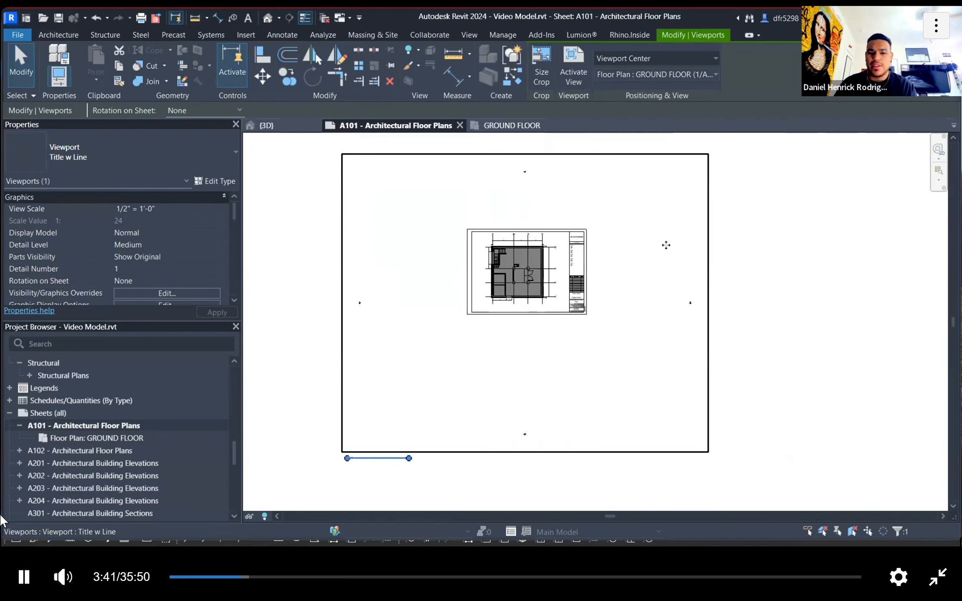
{"action": "left_click", "coordinate": [342, 320]}
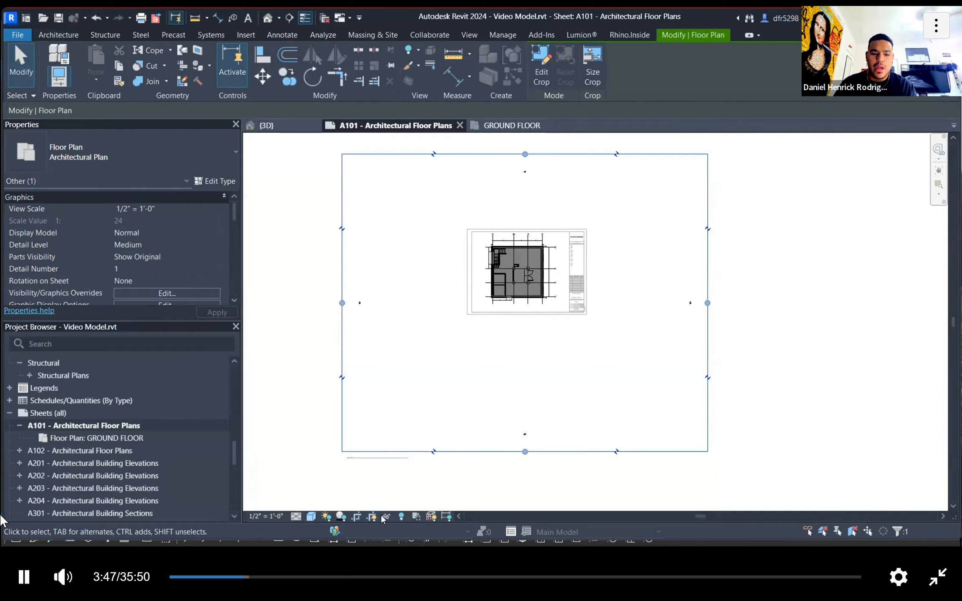
{"action": "left_click", "coordinate": [367, 301]}
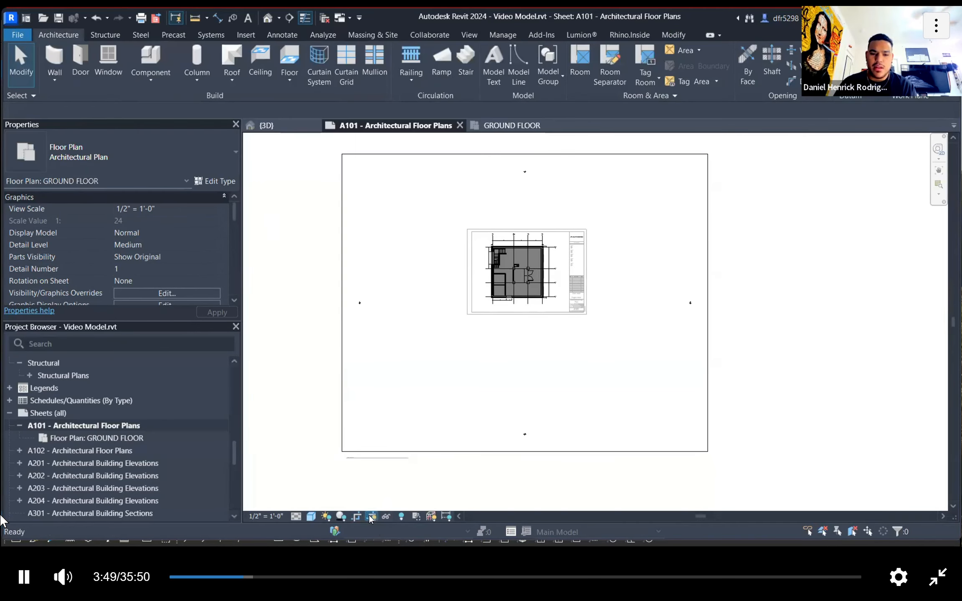
{"action": "left_click", "coordinate": [345, 302]}
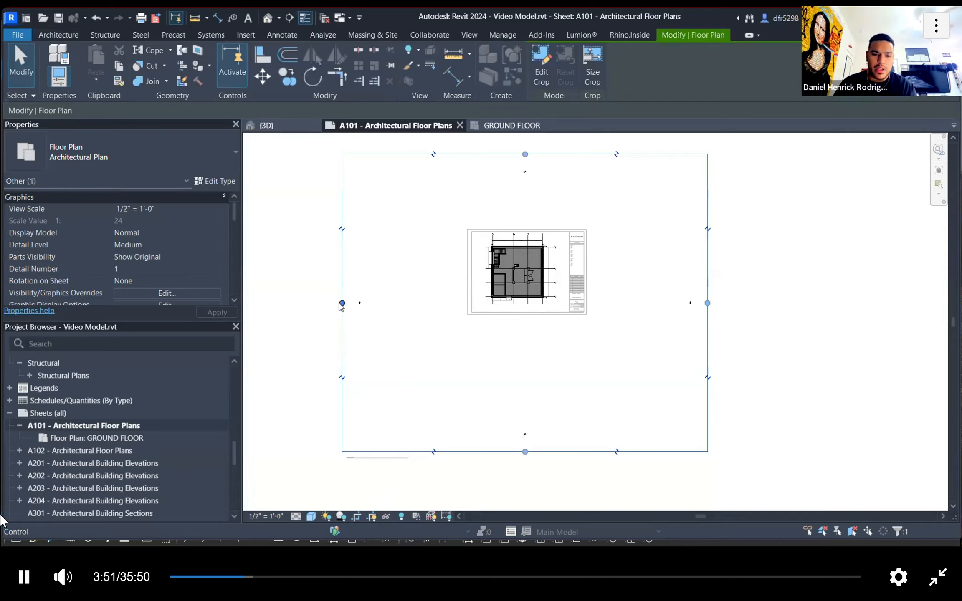
{"action": "left_click_drag", "start_coordinate": [396, 309], "coordinate": [479, 303]}
{"action": "left_click_drag", "start_coordinate": [582, 154], "coordinate": [578, 226]}
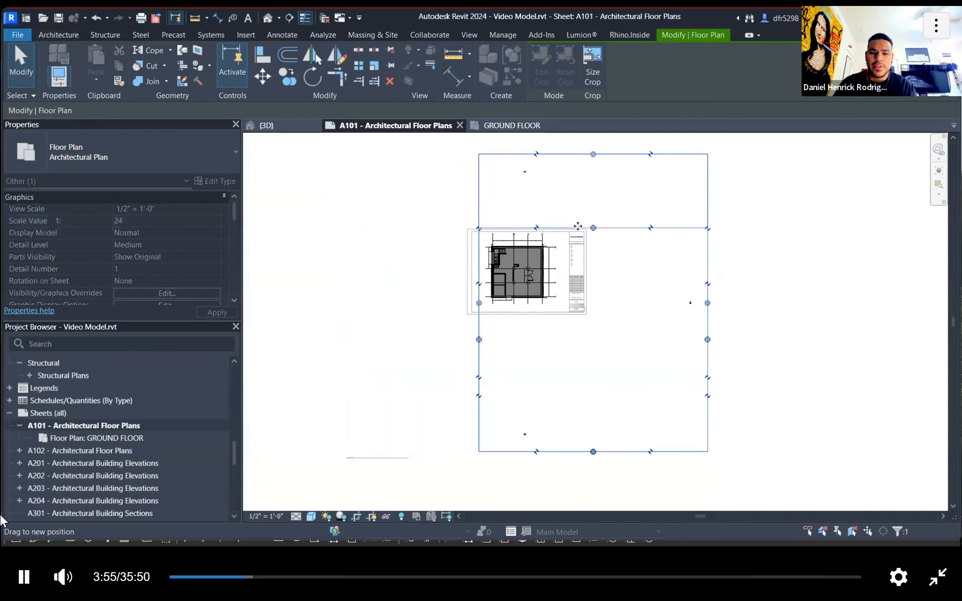
Step: Widen the crop region's right side and compare the building elevation markers in the viewport and the GROUND FLOOR view
{"action": "left_click_drag", "start_coordinate": [708, 340], "coordinate": [742, 336]}
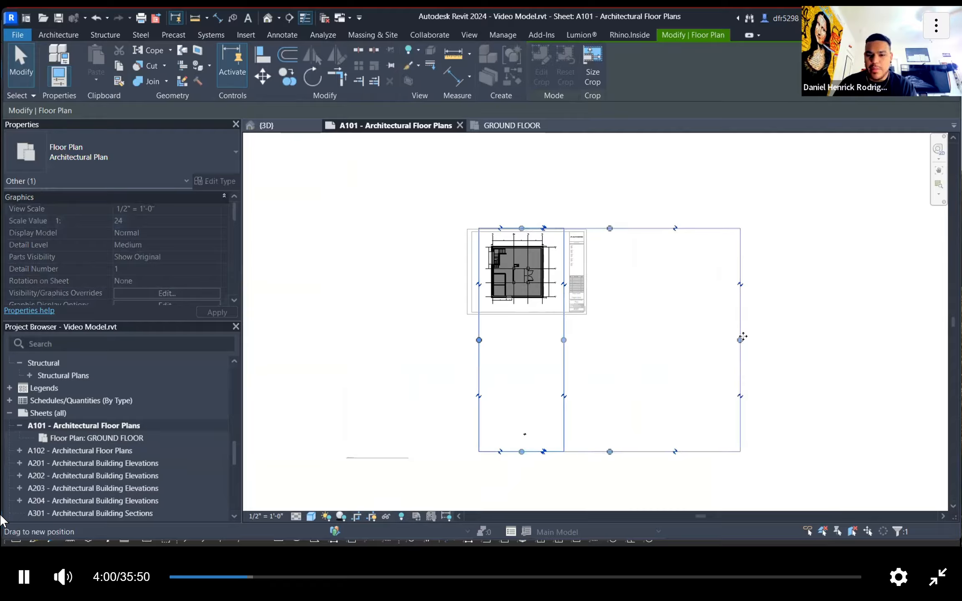
{"action": "left_click", "coordinate": [689, 306]}
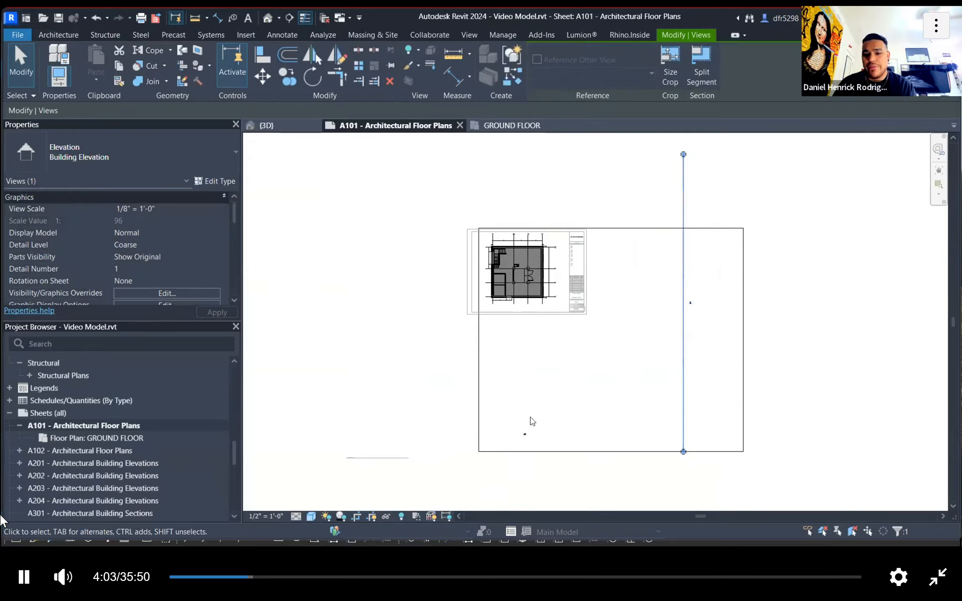
{"action": "left_click", "coordinate": [525, 436]}
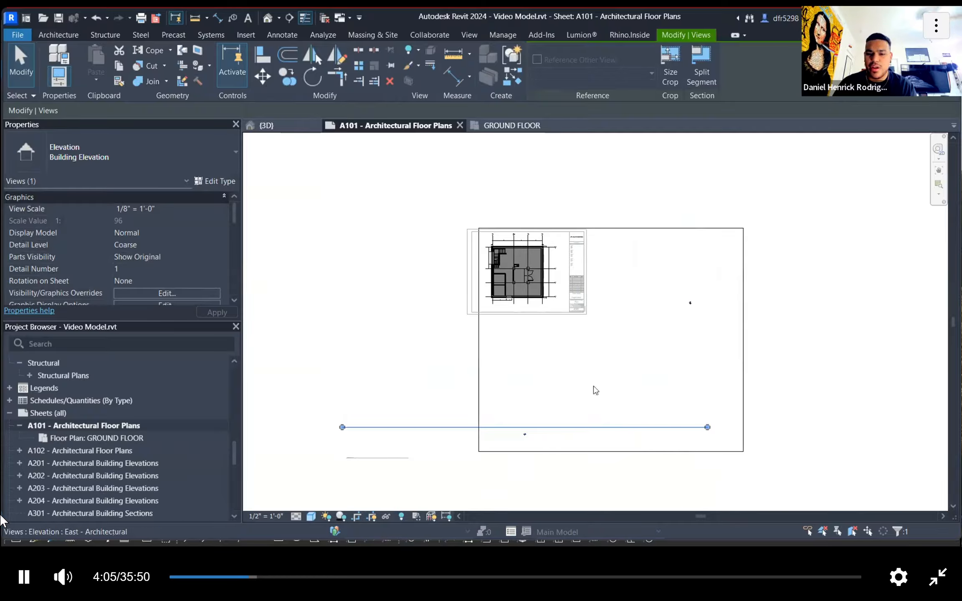
{"action": "left_click", "coordinate": [508, 126]}
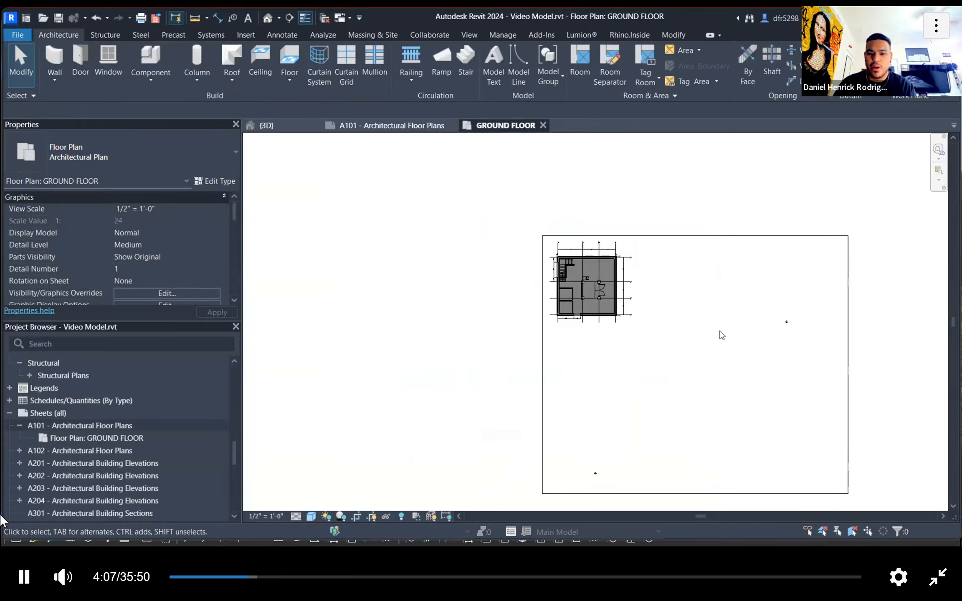
{"action": "left_click", "coordinate": [392, 126]}
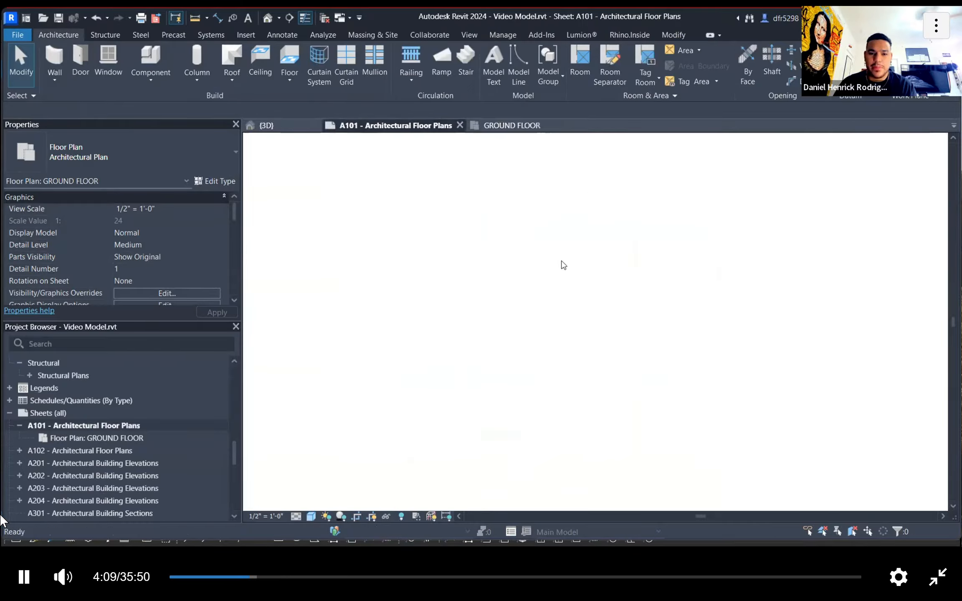
{"action": "left_click", "coordinate": [683, 306]}
{"action": "left_click", "coordinate": [523, 434]}
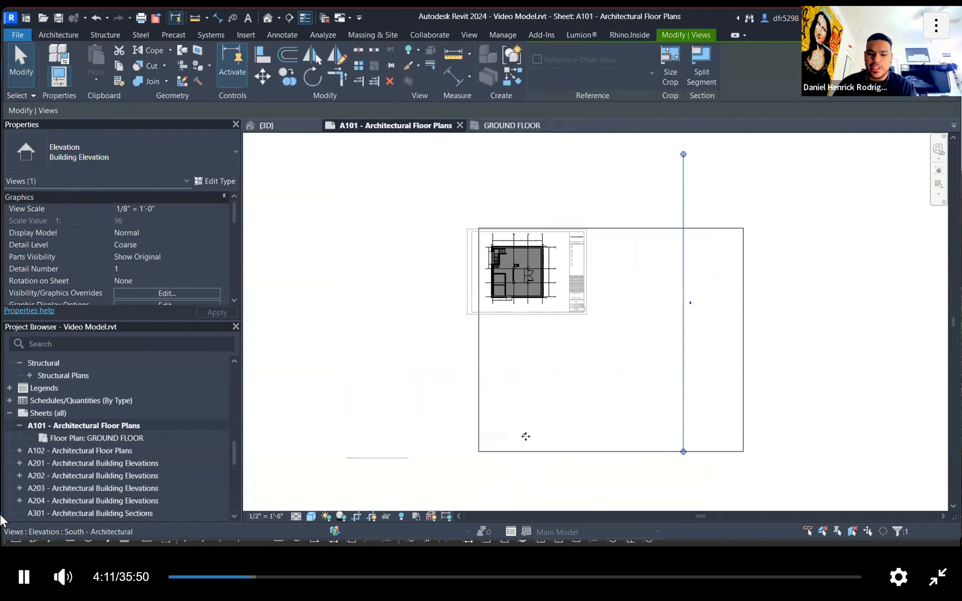
Step: Pull the crop region's right and bottom edges in to fit around the plan's grids, and deactivate the viewport
{"action": "left_click", "coordinate": [743, 341]}
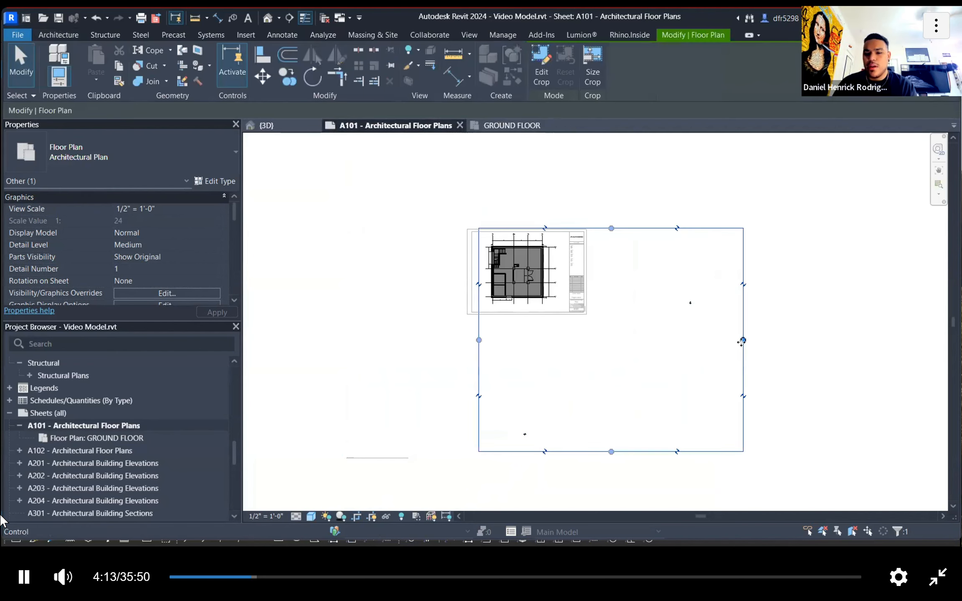
{"action": "left_click_drag", "start_coordinate": [741, 342], "coordinate": [561, 323]}
{"action": "left_click_drag", "start_coordinate": [521, 452], "coordinate": [530, 306]}
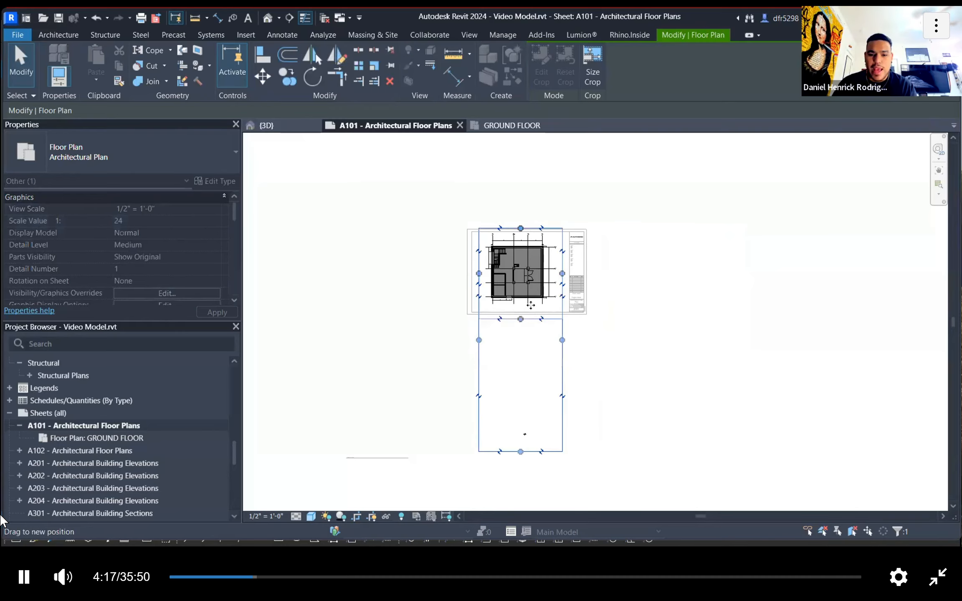
{"action": "left_click", "coordinate": [548, 345]}
{"action": "double_click", "coordinate": [696, 321]}
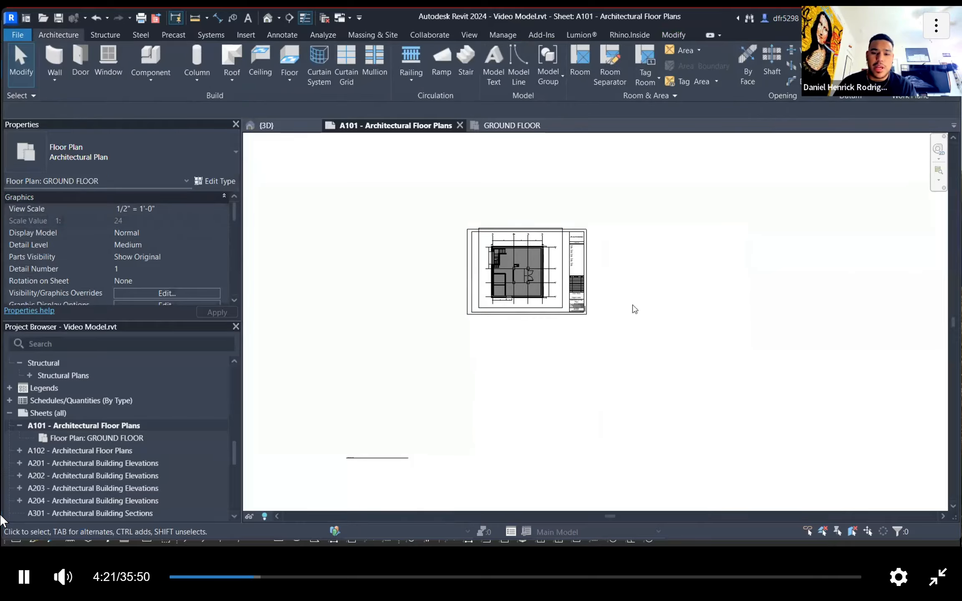
Step: Move the ground floor view title from far outside sheet A101 to an empty spot closer beneath the title block
{"action": "scroll", "coordinate": [481, 242], "scroll_direction": "up", "scroll_amount": 6}
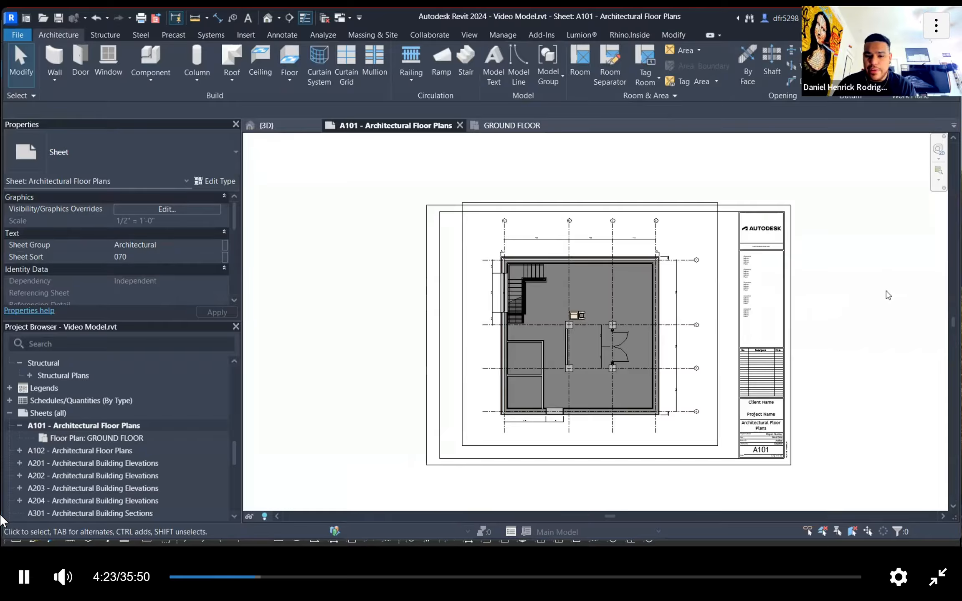
{"action": "scroll", "coordinate": [881, 297], "scroll_direction": "down", "scroll_amount": 3}
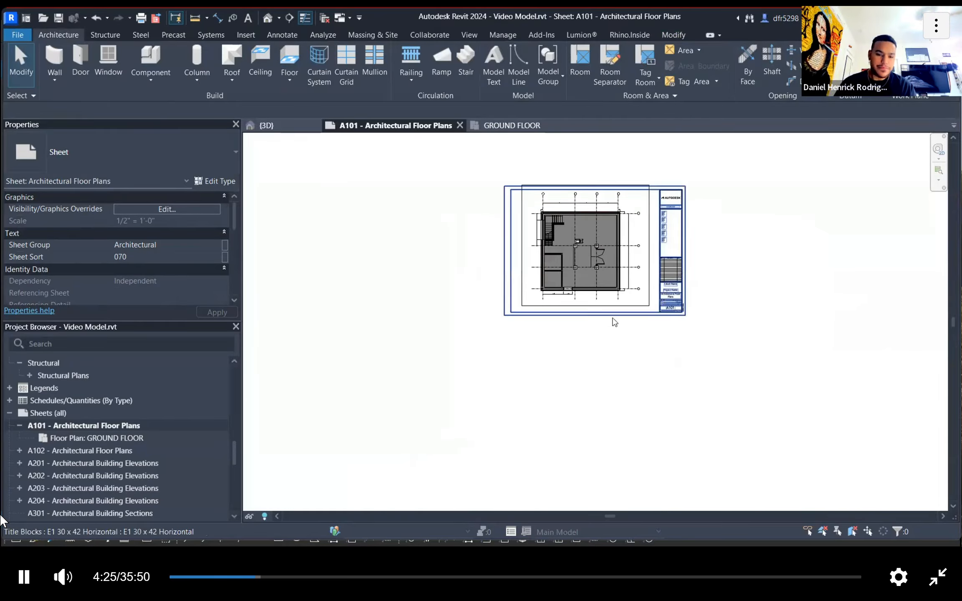
{"action": "scroll", "coordinate": [615, 322], "scroll_direction": "down", "scroll_amount": 1}
{"action": "left_click", "coordinate": [419, 465]}
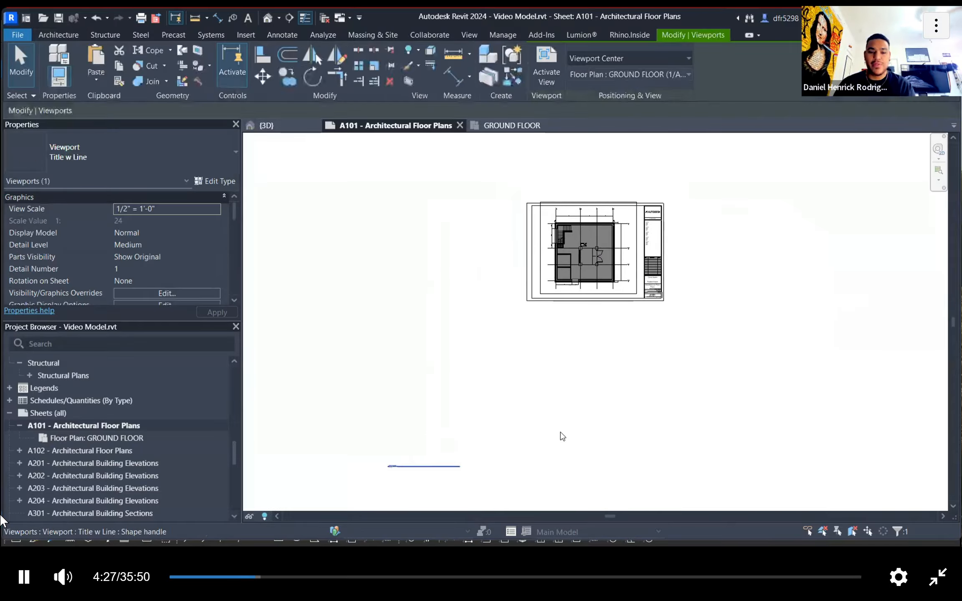
{"action": "left_click", "coordinate": [649, 353]}
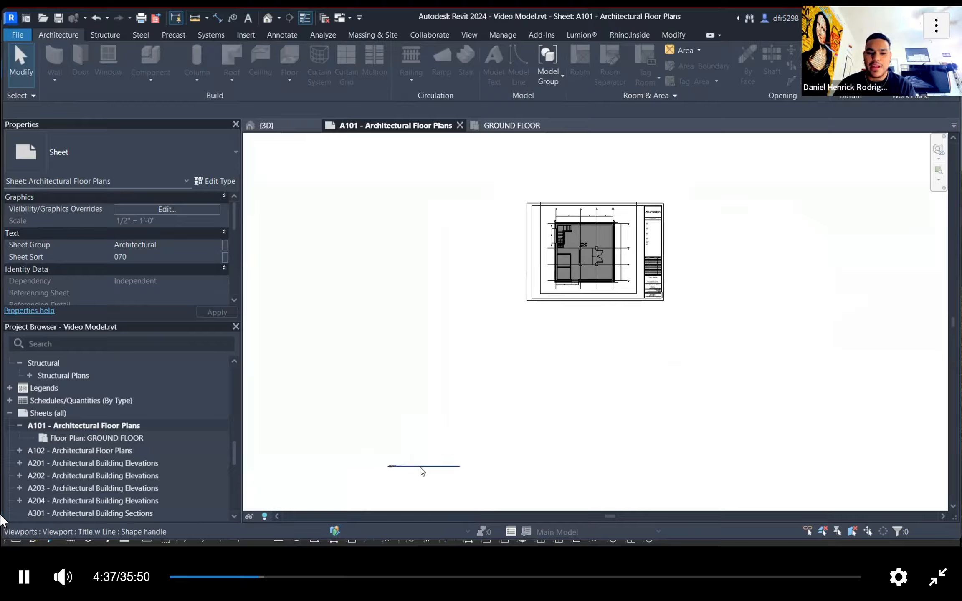
{"action": "left_click_drag", "start_coordinate": [420, 467], "coordinate": [626, 422]}
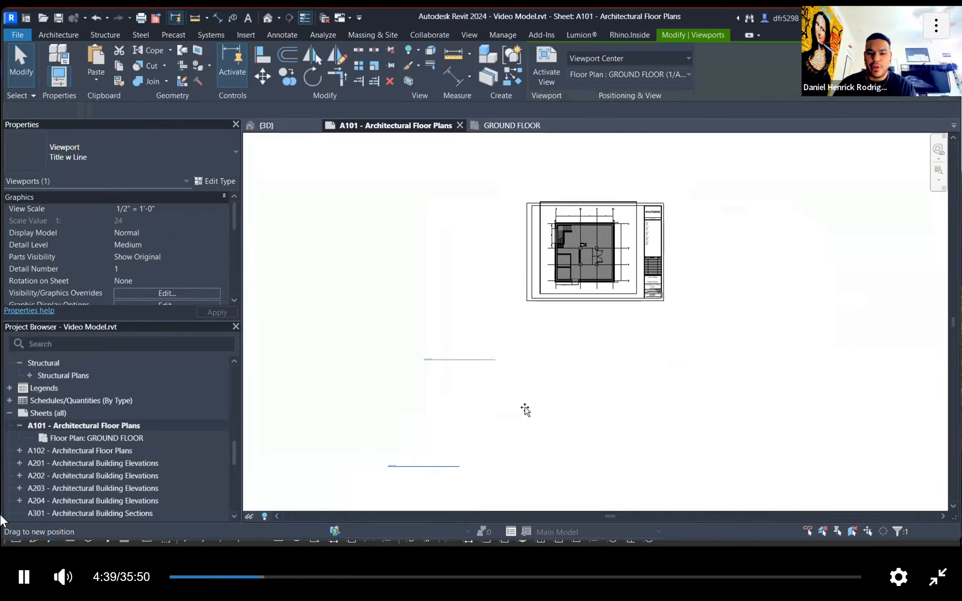
{"action": "left_click_drag", "start_coordinate": [525, 410], "coordinate": [537, 359]}
{"action": "left_click", "coordinate": [700, 376]}
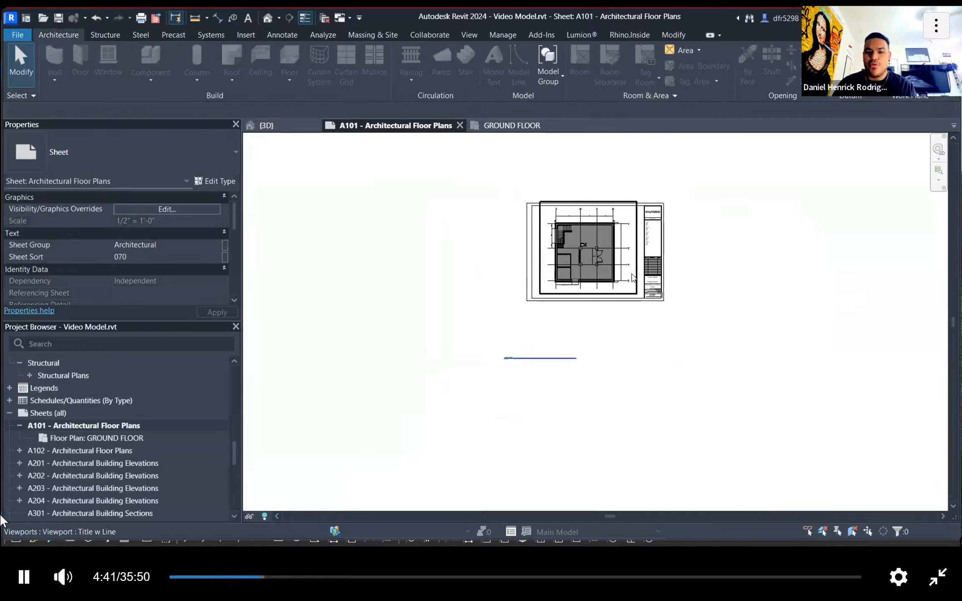
Step: Position the ground floor view title inside the viewport's lower-left corner, just beneath the plan's bottom dimensions
{"action": "double_click", "coordinate": [632, 271]}
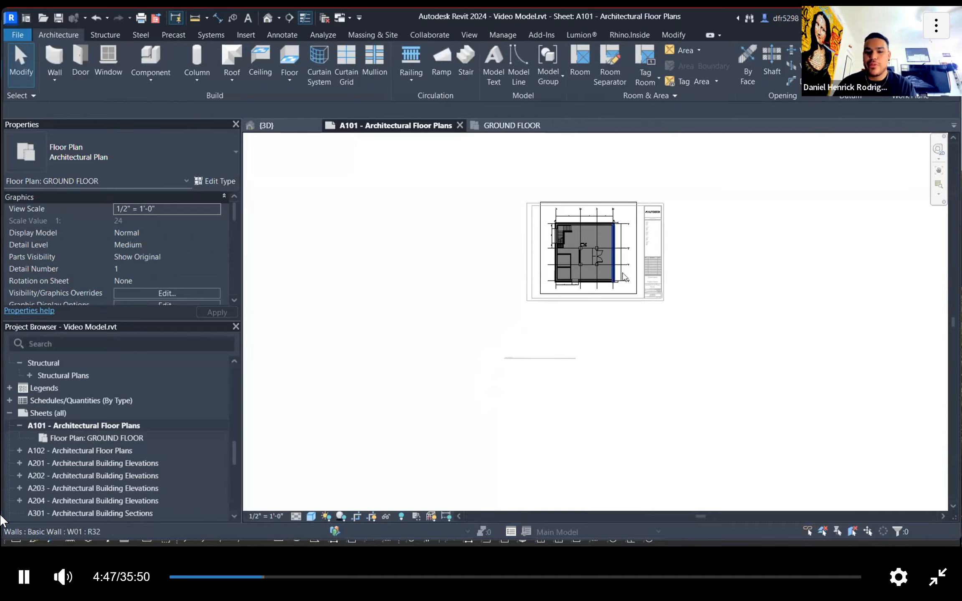
{"action": "double_click", "coordinate": [783, 292]}
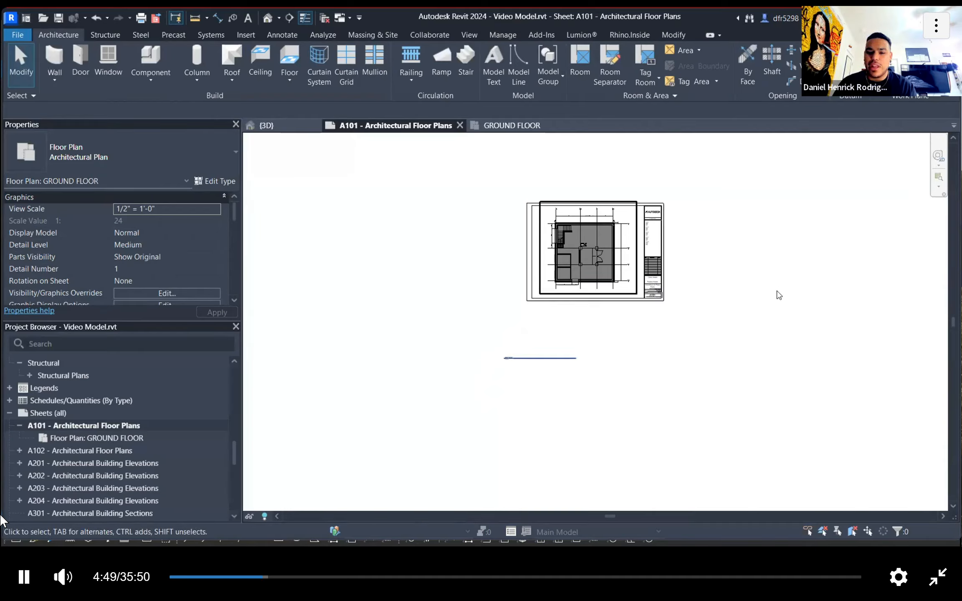
{"action": "left_click", "coordinate": [558, 319]}
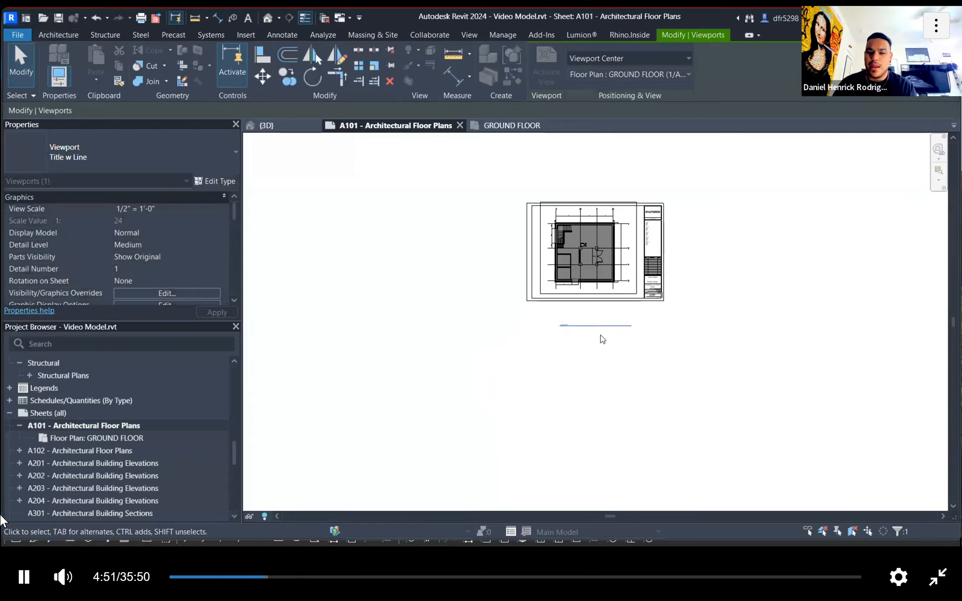
{"action": "scroll", "coordinate": [602, 337], "scroll_direction": "up", "scroll_amount": 4}
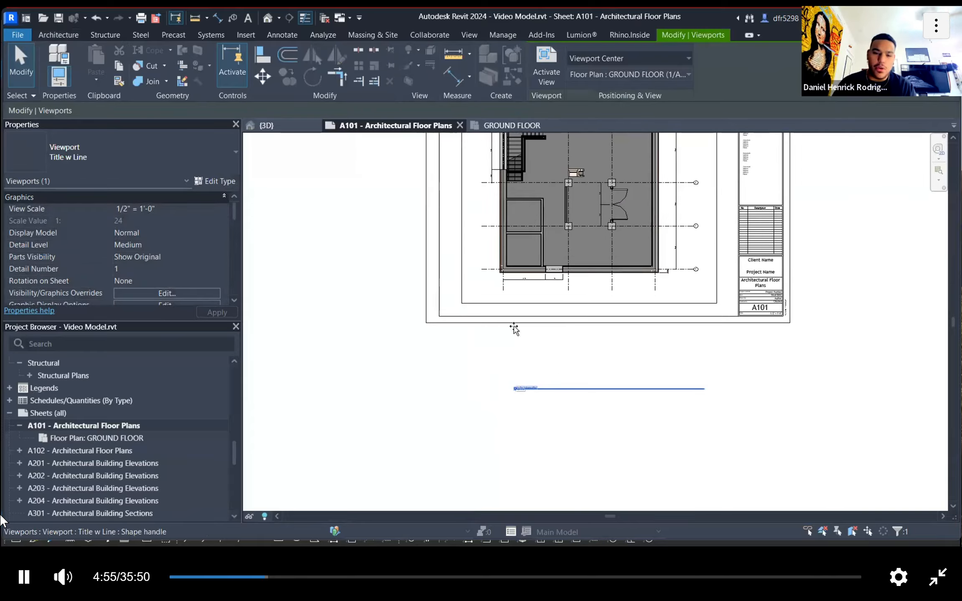
{"action": "left_click_drag", "start_coordinate": [515, 329], "coordinate": [525, 299]}
{"action": "scroll", "coordinate": [547, 312], "scroll_direction": "up", "scroll_amount": 4}
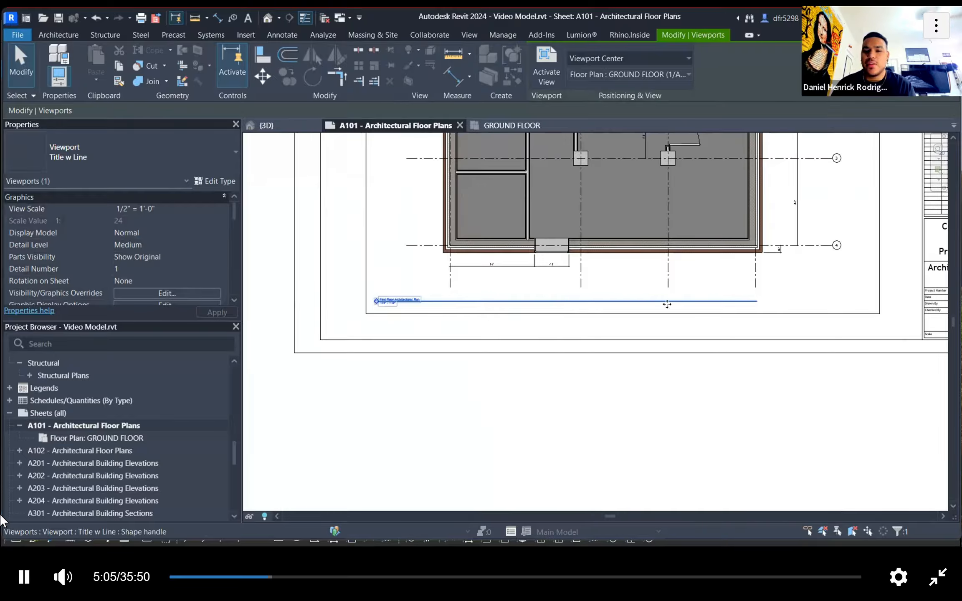
{"action": "scroll", "coordinate": [667, 304], "scroll_direction": "down", "scroll_amount": 5}
{"action": "middle_click_drag", "start_coordinate": [667, 305], "coordinate": [593, 401]}
{"action": "scroll", "coordinate": [532, 386], "scroll_direction": "up", "scroll_amount": 3}
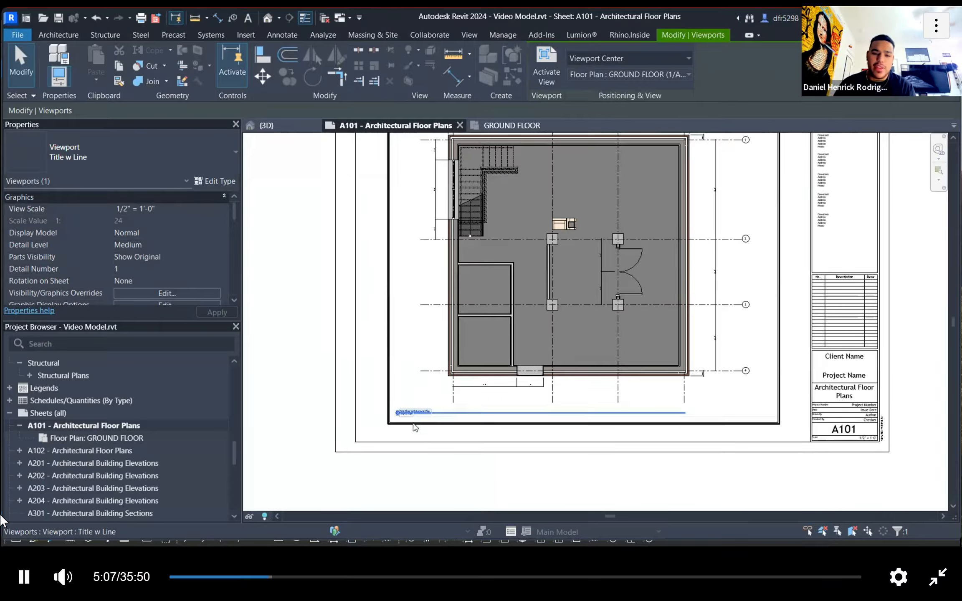
{"action": "scroll", "coordinate": [414, 427], "scroll_direction": "up", "scroll_amount": 6}
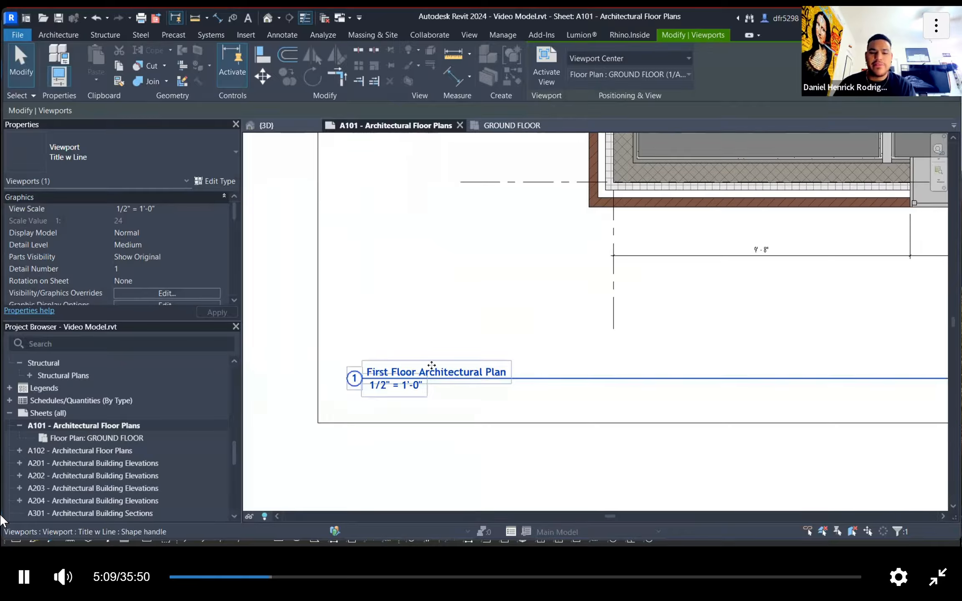
{"action": "scroll", "coordinate": [521, 375], "scroll_direction": "down", "scroll_amount": 8}
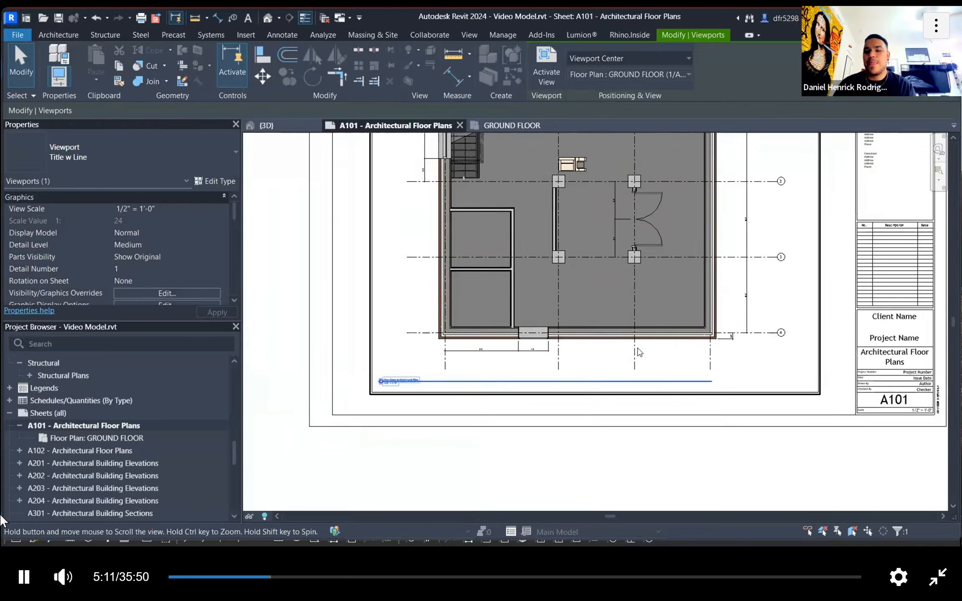
Step: Extend the view title's line to the right until it ends close to the viewport's right edge
{"action": "left_click", "coordinate": [682, 466]}
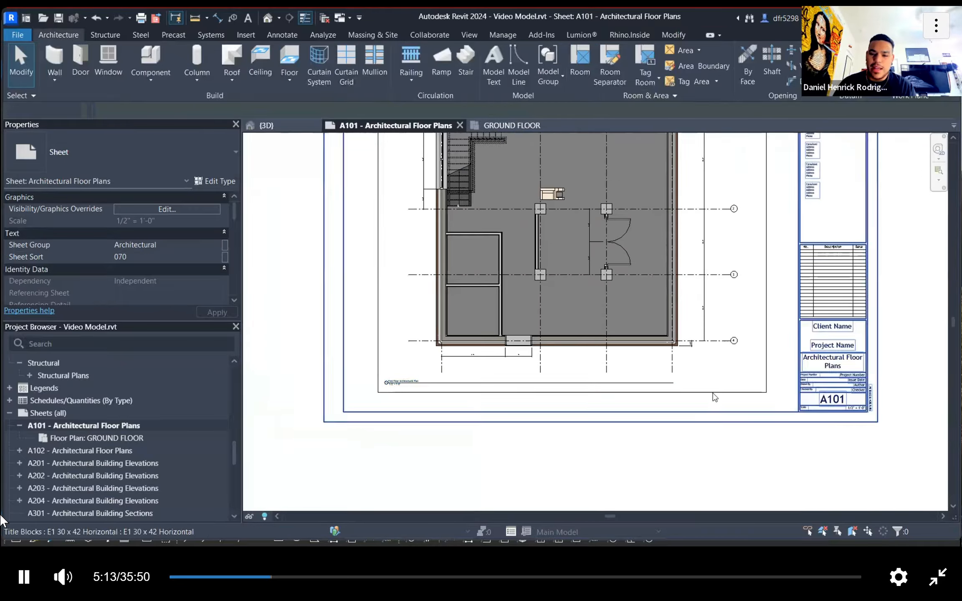
{"action": "left_click", "coordinate": [712, 392]}
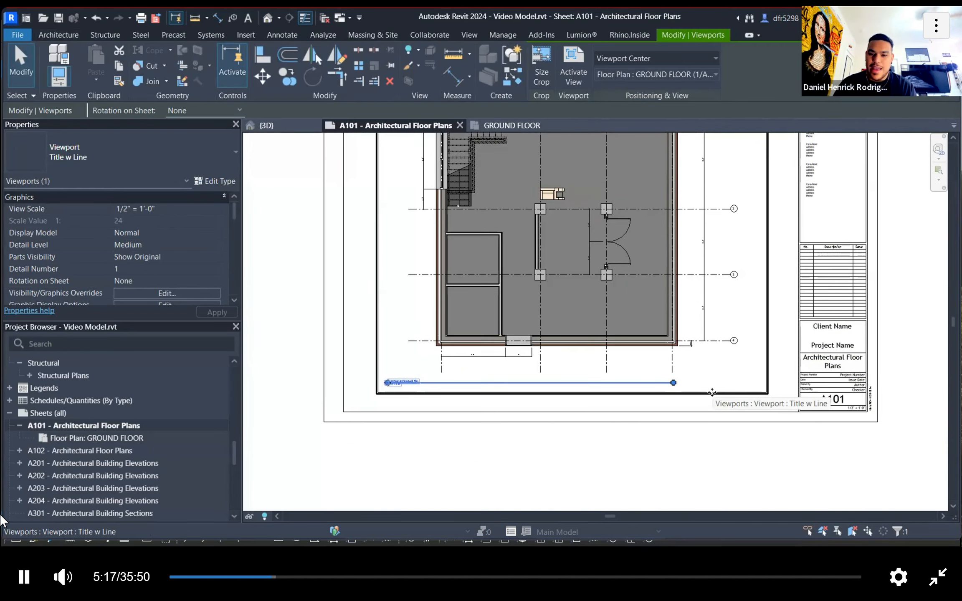
{"action": "left_click_drag", "start_coordinate": [673, 383], "coordinate": [712, 381]}
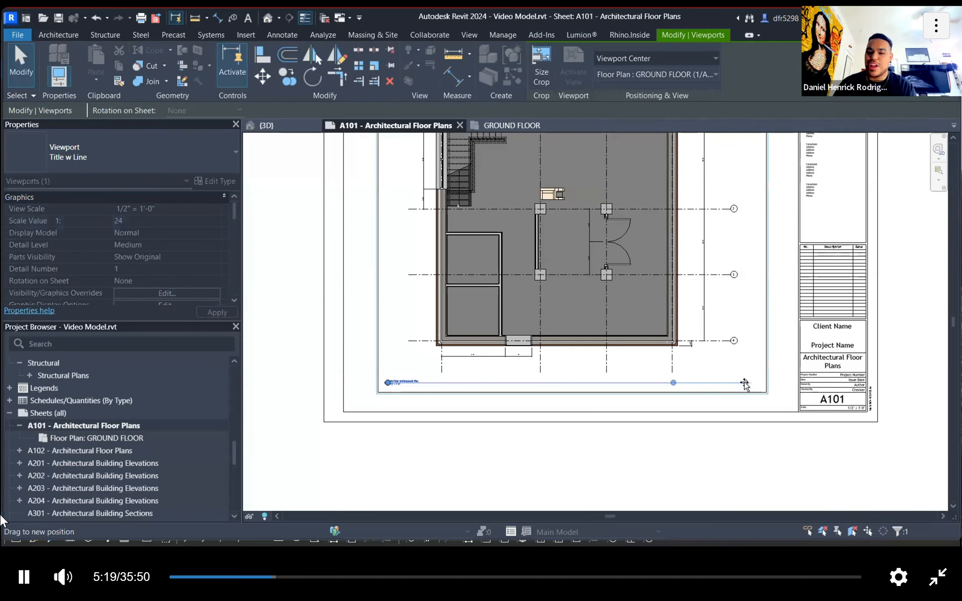
{"action": "left_click", "coordinate": [651, 442]}
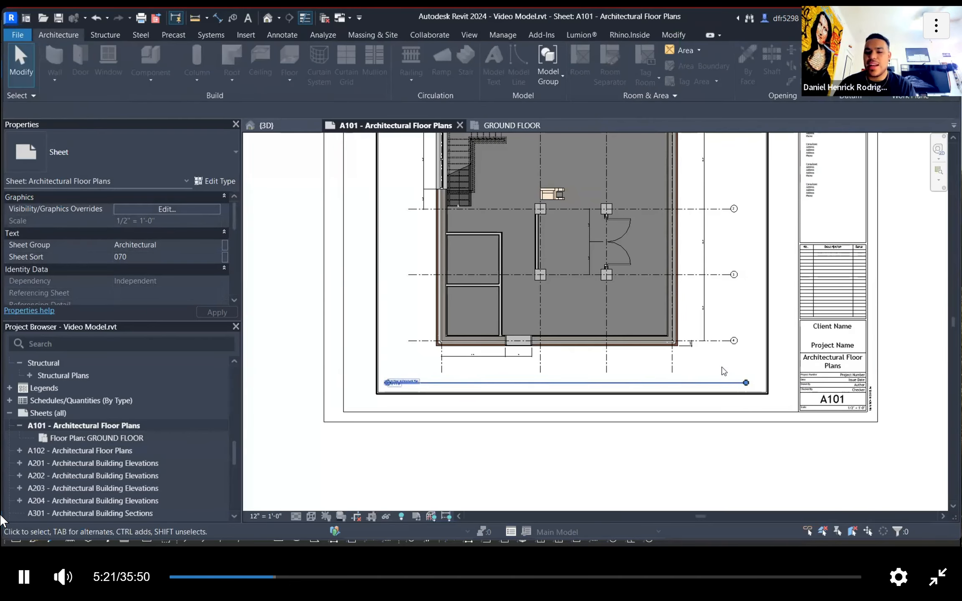
{"action": "double_click", "coordinate": [614, 332]}
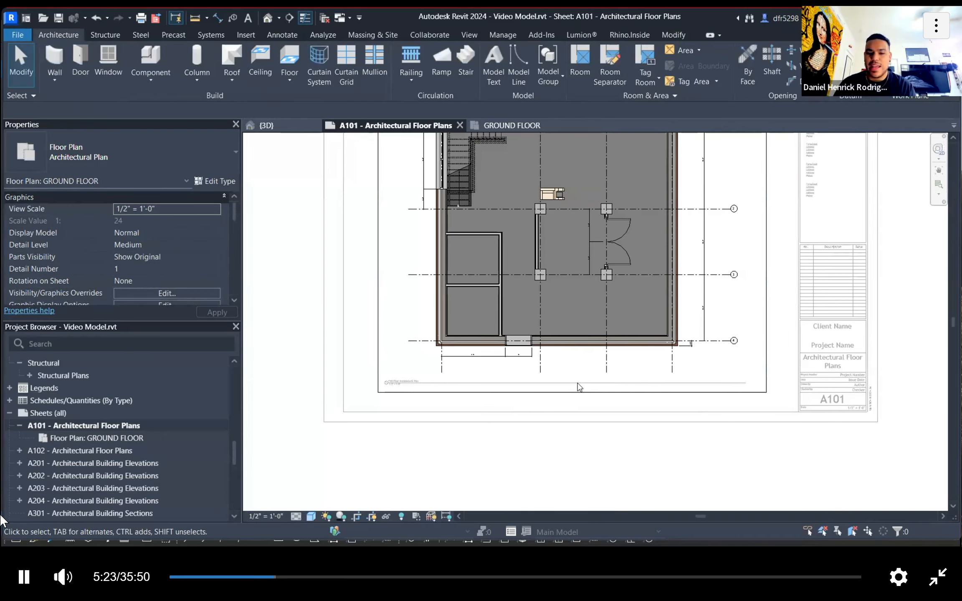
{"action": "double_click", "coordinate": [571, 474]}
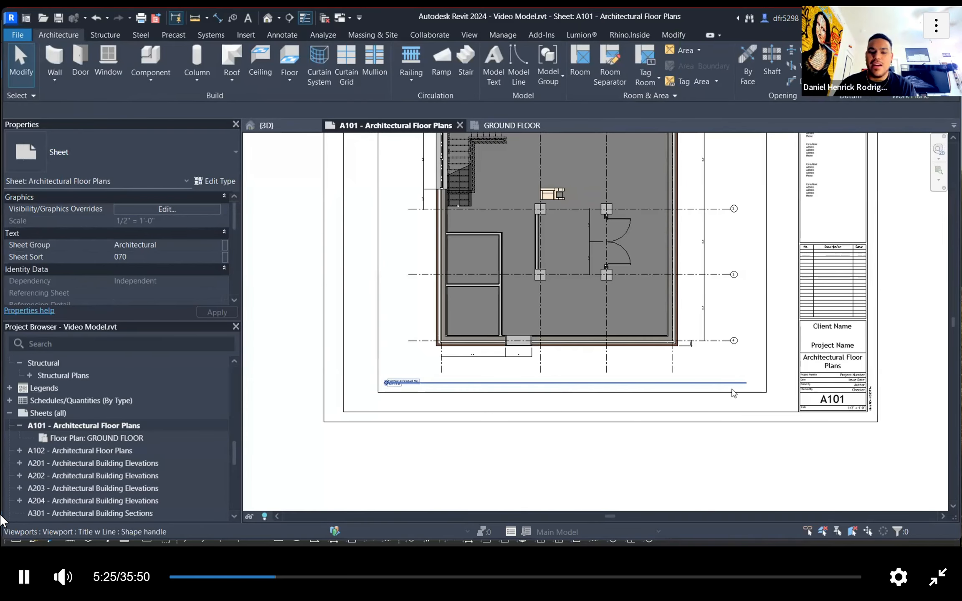
{"action": "left_click", "coordinate": [766, 390]}
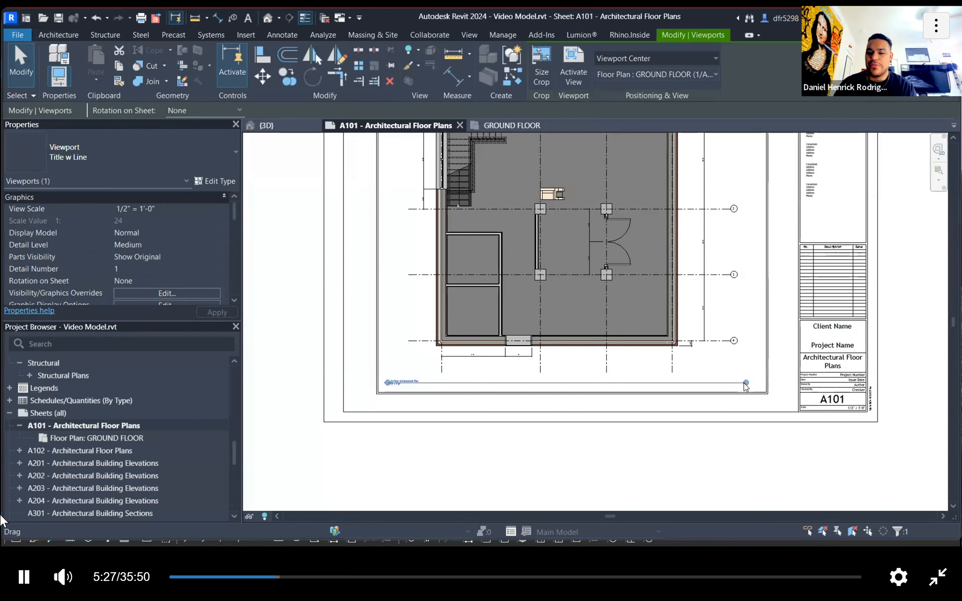
{"action": "left_click", "coordinate": [600, 475]}
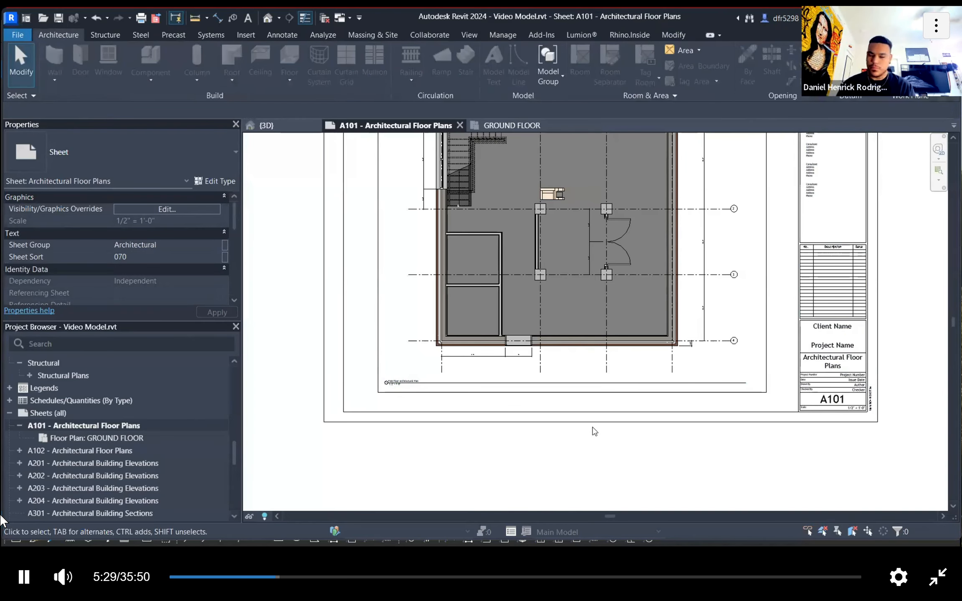
Step: Activate the ground floor viewport on sheet A101, hide its crop region, and deactivate the view
{"action": "scroll", "coordinate": [593, 431], "scroll_direction": "down", "scroll_amount": 1}
{"action": "scroll", "coordinate": [713, 304], "scroll_direction": "down", "scroll_amount": 1}
{"action": "middle_click_drag", "start_coordinate": [713, 304], "coordinate": [689, 368]}
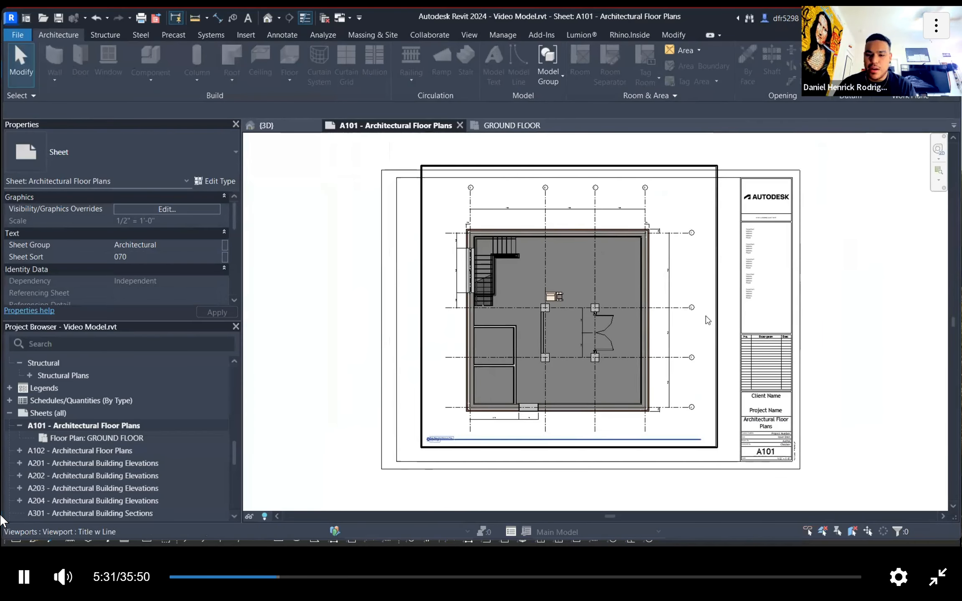
{"action": "double_click", "coordinate": [712, 330]}
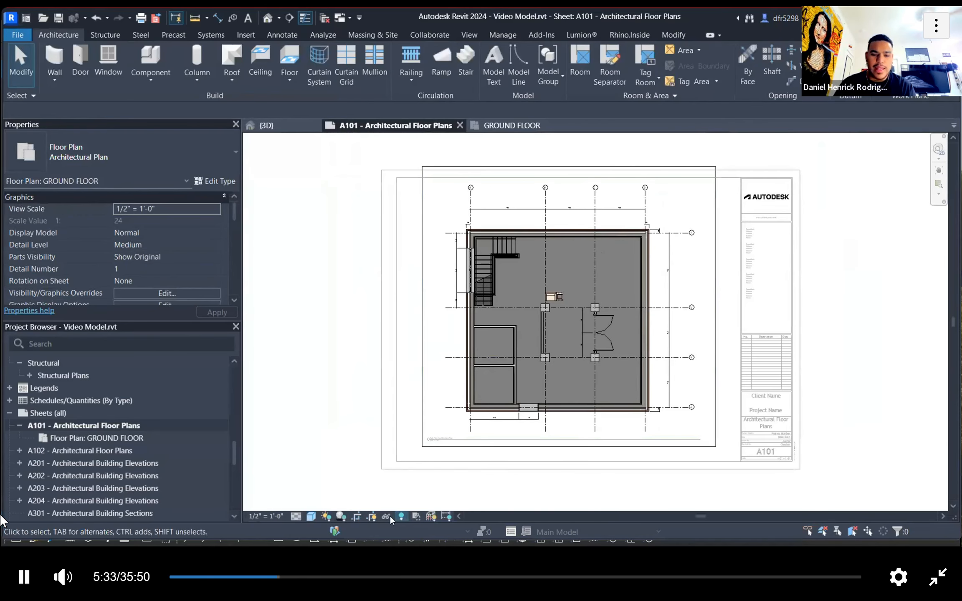
{"action": "left_click", "coordinate": [376, 519]}
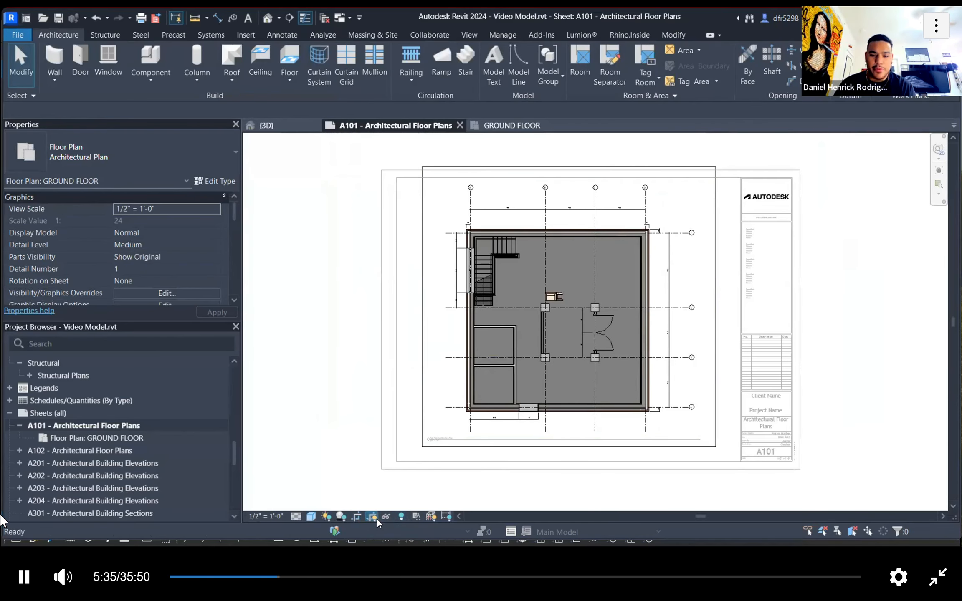
{"action": "double_click", "coordinate": [342, 408]}
{"action": "left_click", "coordinate": [839, 509]}
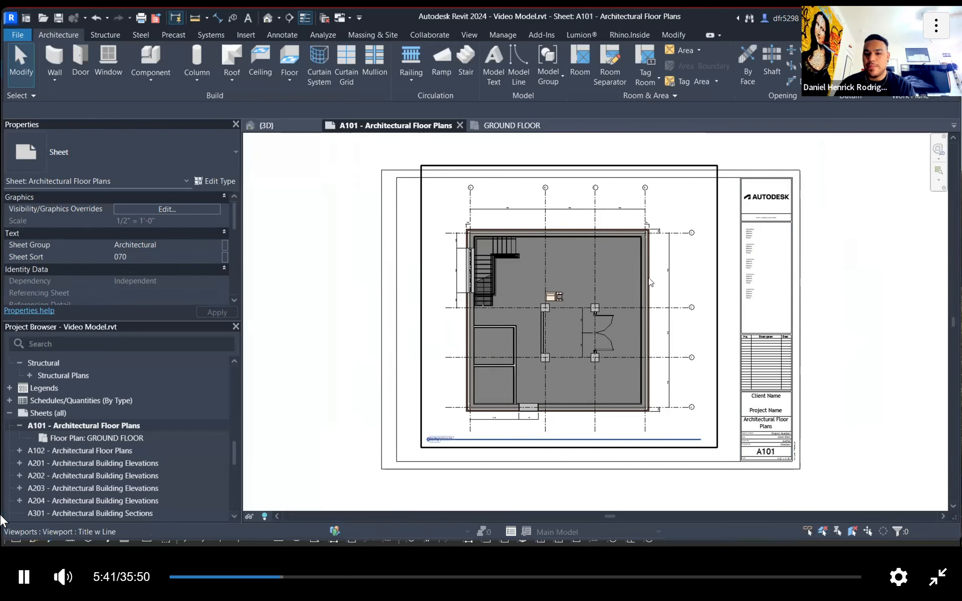
Step: Reactivate the ground floor viewport and set its visual style to Hidden Line
{"action": "left_click", "coordinate": [703, 263]}
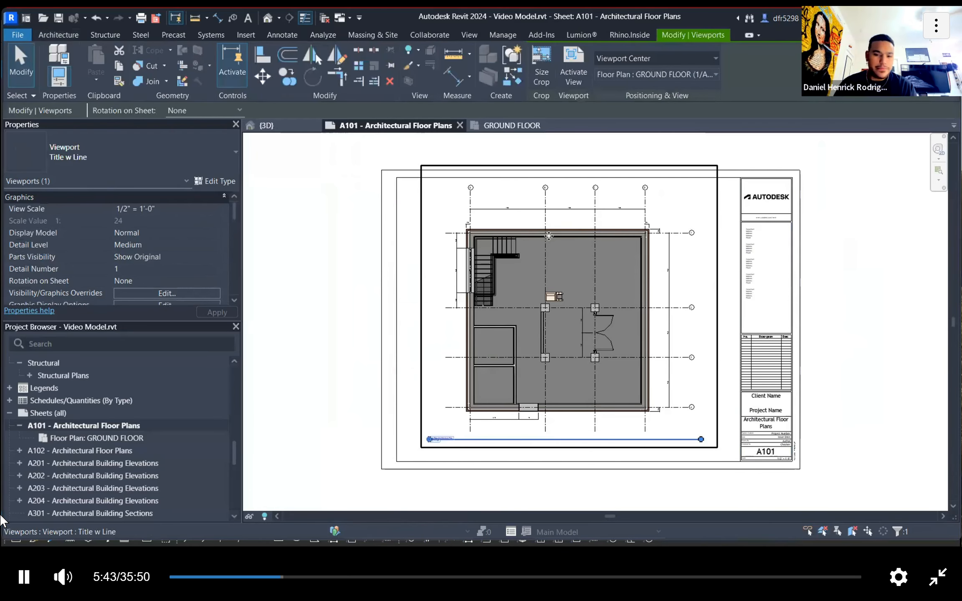
{"action": "scroll", "coordinate": [711, 270], "scroll_direction": "up", "scroll_amount": 3}
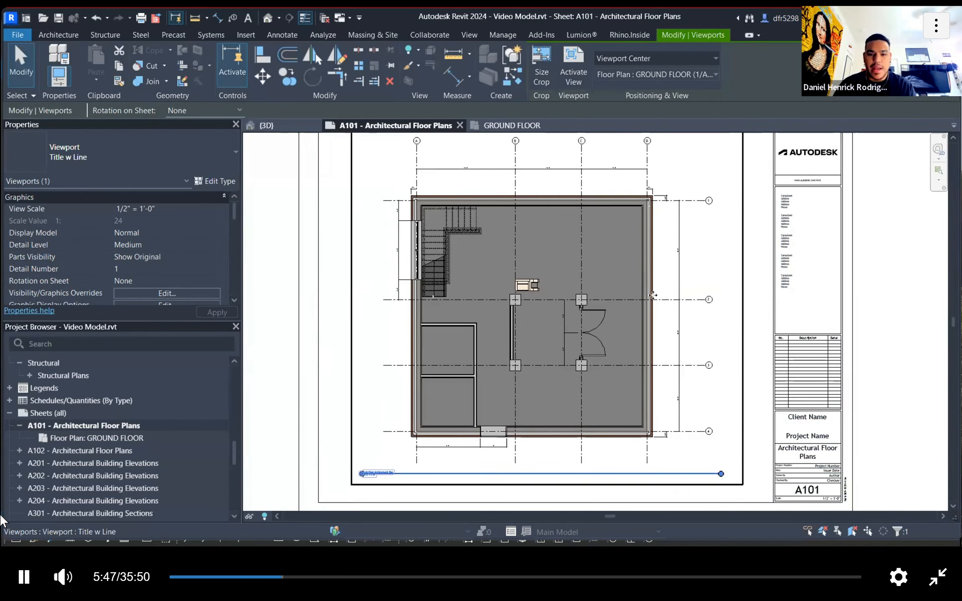
{"action": "key", "text": "Escape"}
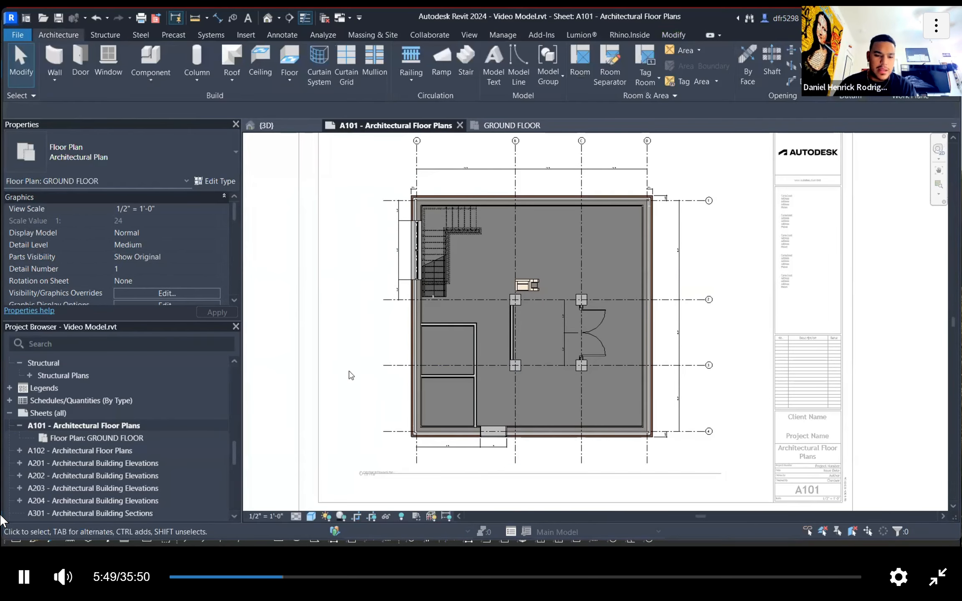
{"action": "left_click", "coordinate": [314, 516]}
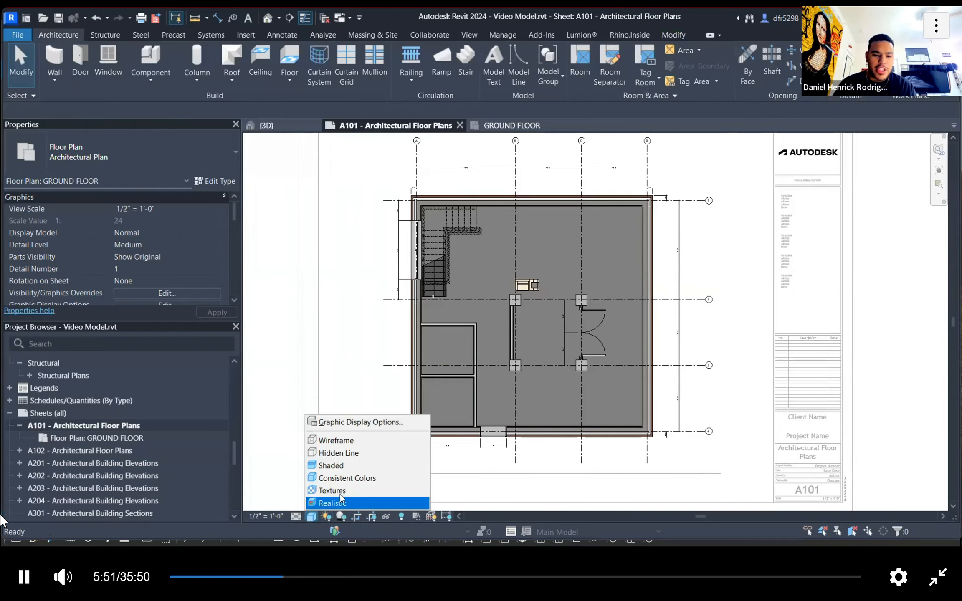
{"action": "left_click", "coordinate": [338, 453]}
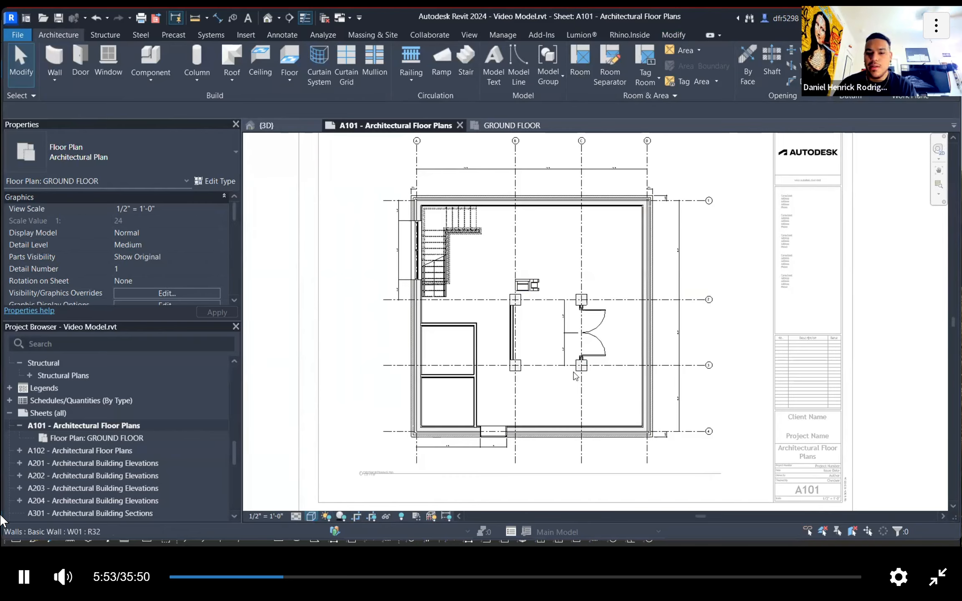
{"action": "scroll", "coordinate": [734, 270], "scroll_direction": "down", "scroll_amount": 1}
{"action": "scroll", "coordinate": [739, 283], "scroll_direction": "up", "scroll_amount": 1}
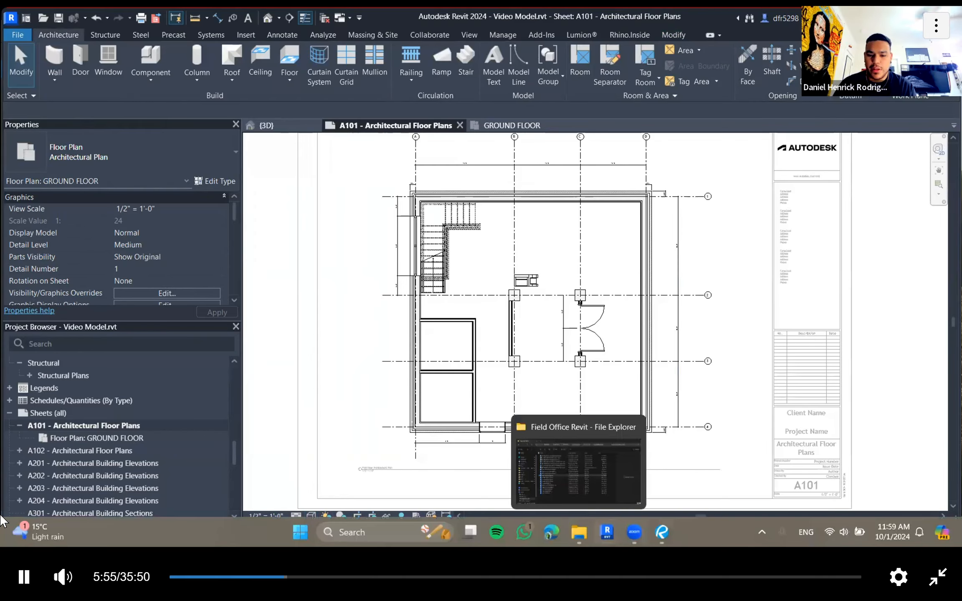
Step: Switch to Revu to compare the plan with reference sheet A110 - Ground Floor Floor Plan, and return to the Revit sheet
{"action": "left_click", "coordinate": [662, 532]}
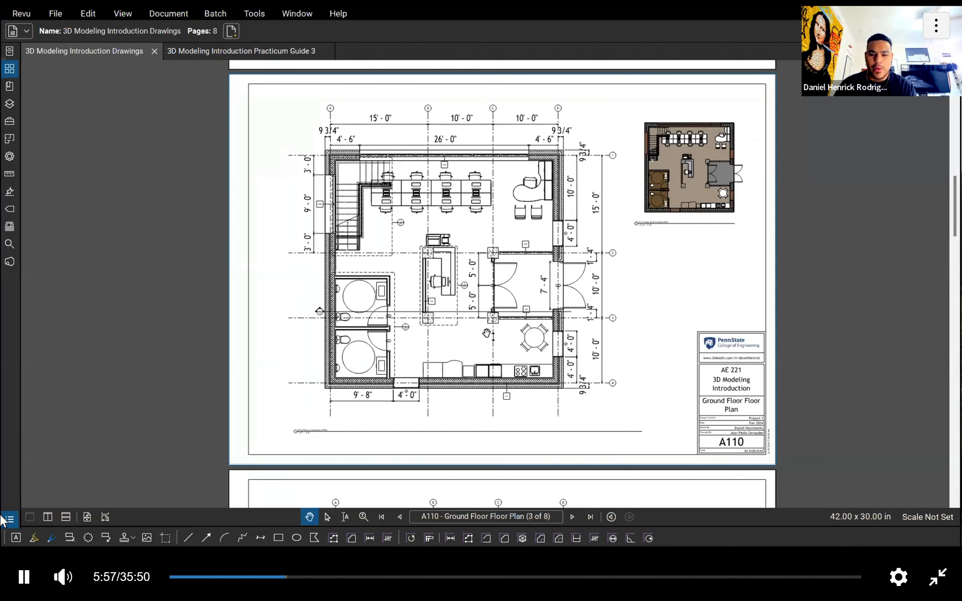
{"action": "left_click_drag", "start_coordinate": [261, 294], "coordinate": [269, 305]}
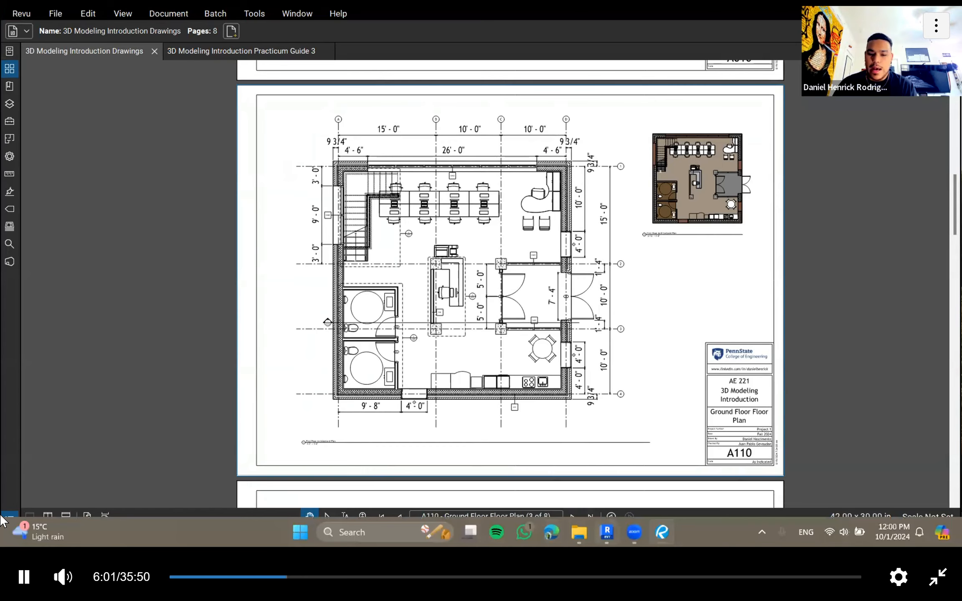
{"action": "mouse_move", "coordinate": [606, 533]}
{"action": "left_click", "coordinate": [539, 451]}
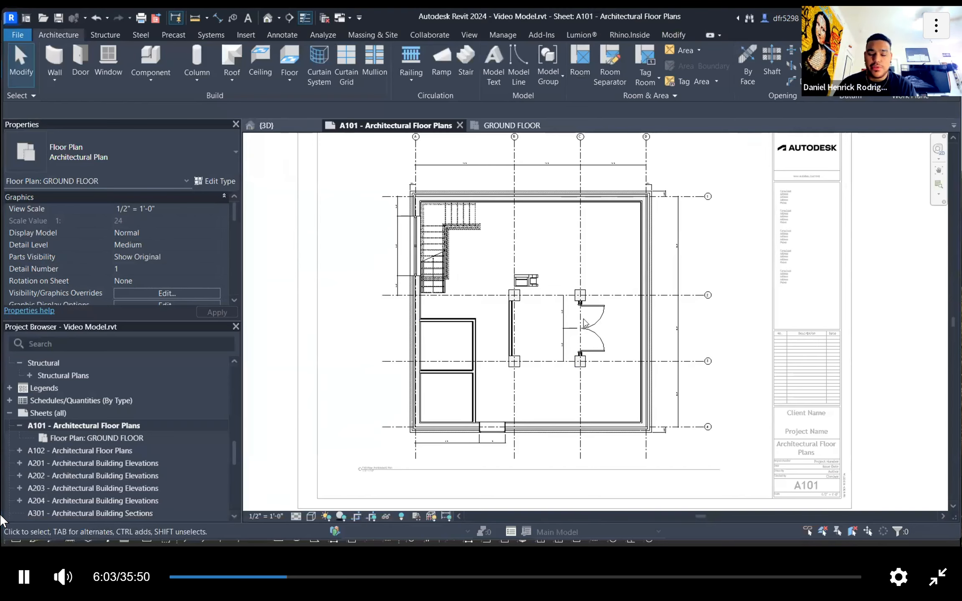
Step: Duplicate the dimension type of the overall grid dimension string above the plan, naming the copy Linear - 3/8" Trebuchet MS
{"action": "scroll", "coordinate": [555, 279], "scroll_direction": "down", "scroll_amount": 2}
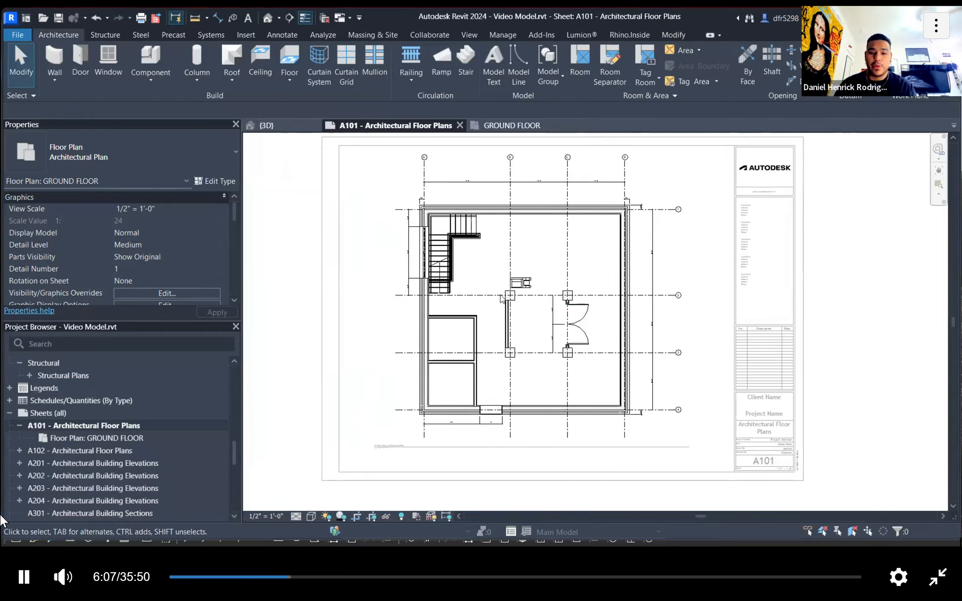
{"action": "scroll", "coordinate": [551, 292], "scroll_direction": "up", "scroll_amount": 2}
{"action": "scroll", "coordinate": [547, 288], "scroll_direction": "down", "scroll_amount": 2}
{"action": "scroll", "coordinate": [543, 289], "scroll_direction": "up", "scroll_amount": 2}
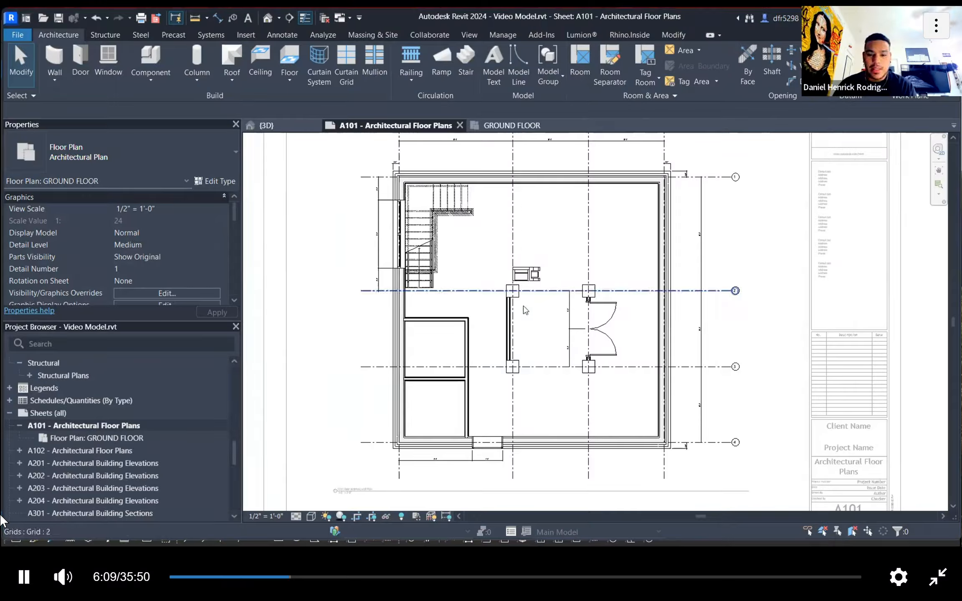
{"action": "scroll", "coordinate": [584, 188], "scroll_direction": "up", "scroll_amount": 5}
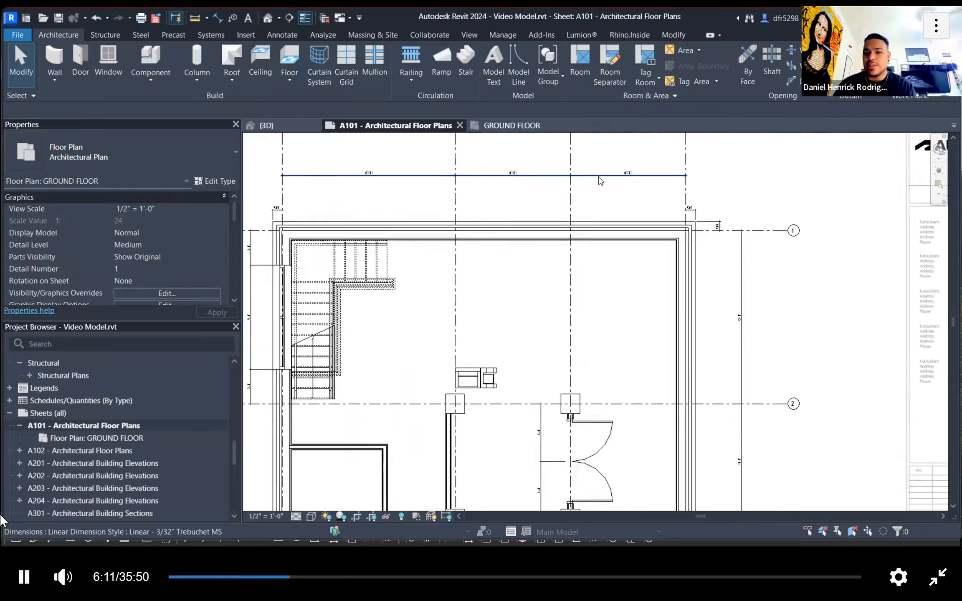
{"action": "left_click", "coordinate": [601, 175]}
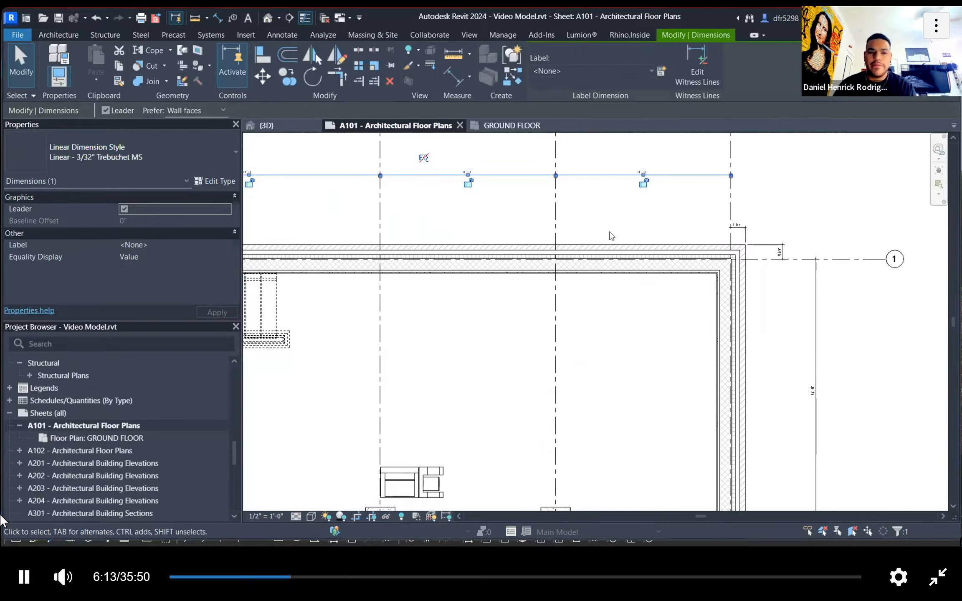
{"action": "middle_click_drag", "start_coordinate": [611, 236], "coordinate": [705, 246]}
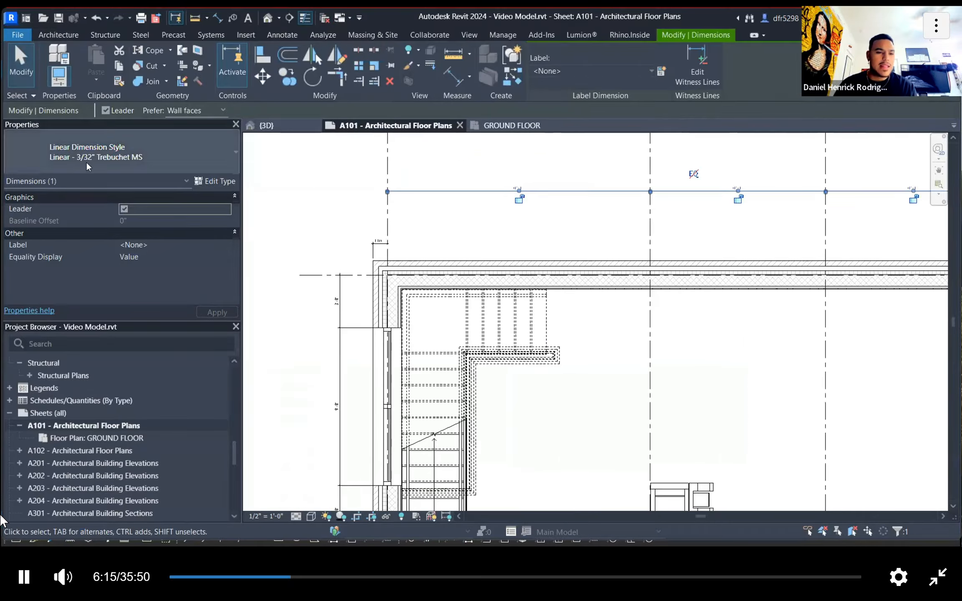
{"action": "left_click", "coordinate": [215, 182]}
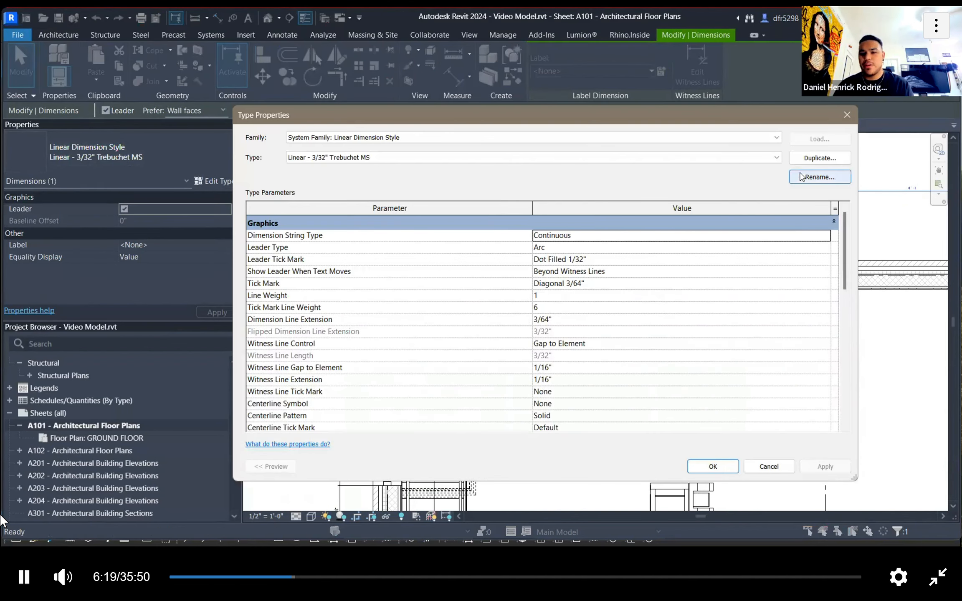
{"action": "left_click", "coordinate": [818, 158]}
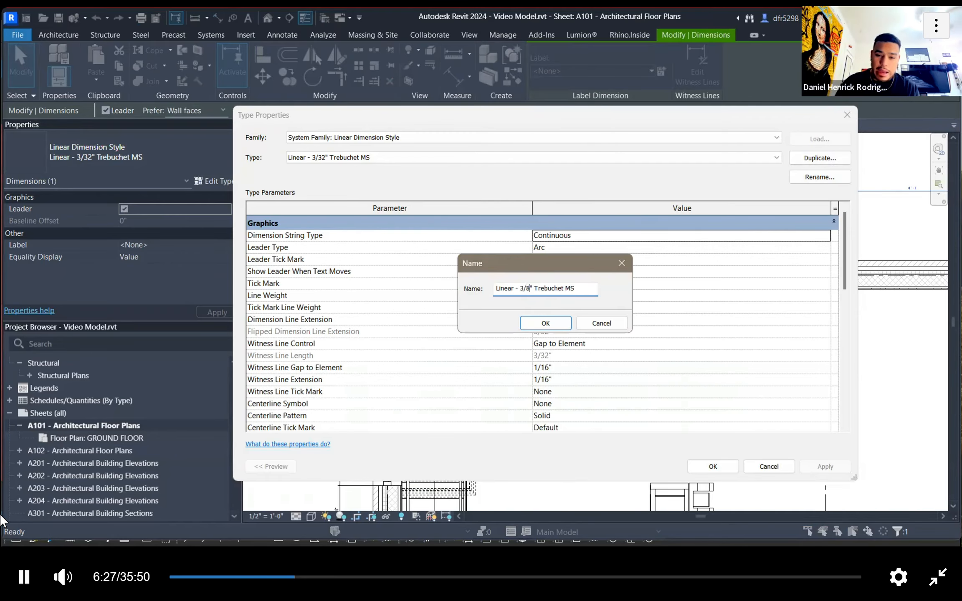
{"action": "left_click", "coordinate": [539, 325]}
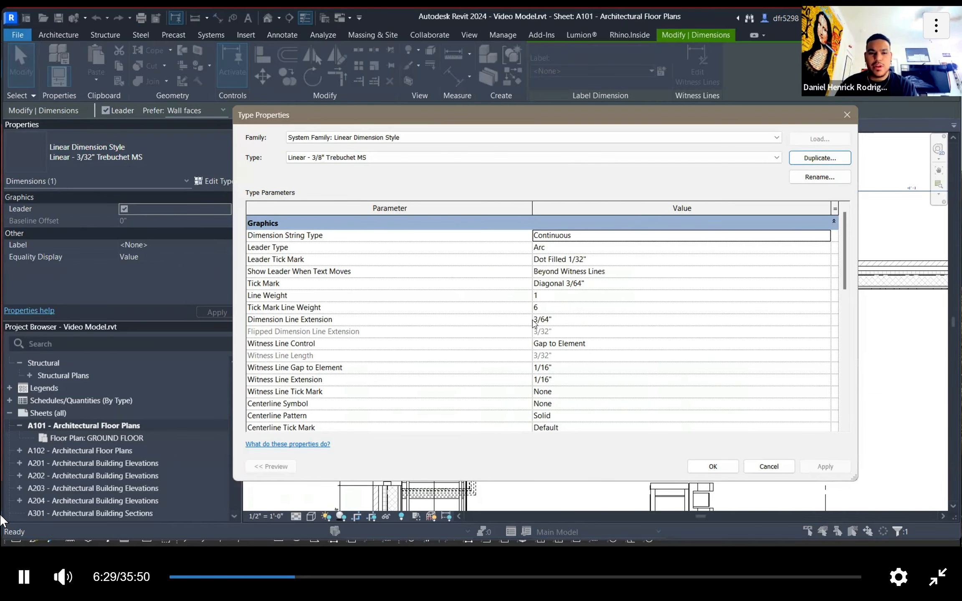
Step: Set the duplicated dimension type's text size to 3/8" and apply it to the grid dimension string above the plan
{"action": "scroll", "coordinate": [393, 252], "scroll_direction": "down", "scroll_amount": 7}
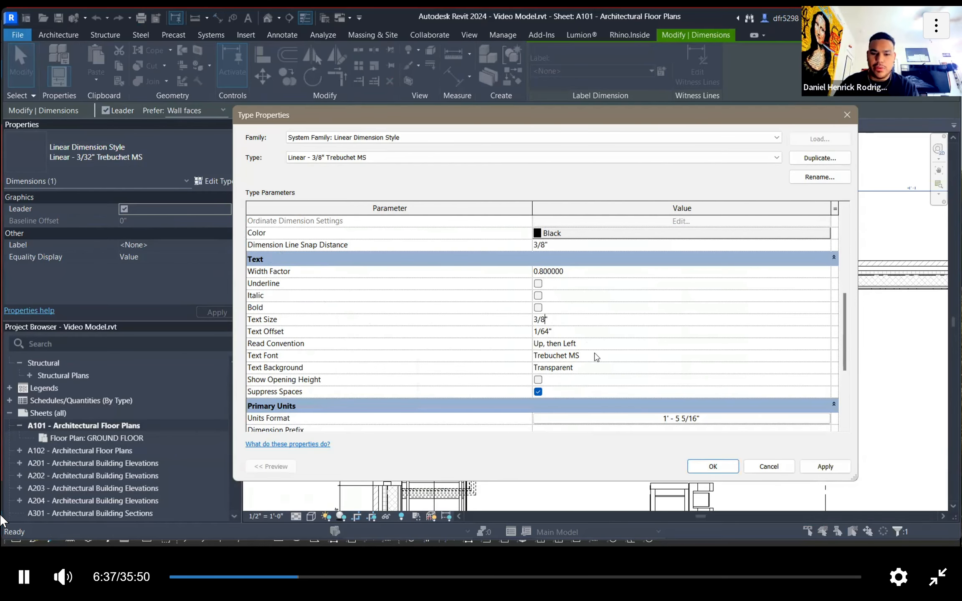
{"action": "left_click", "coordinate": [713, 467]}
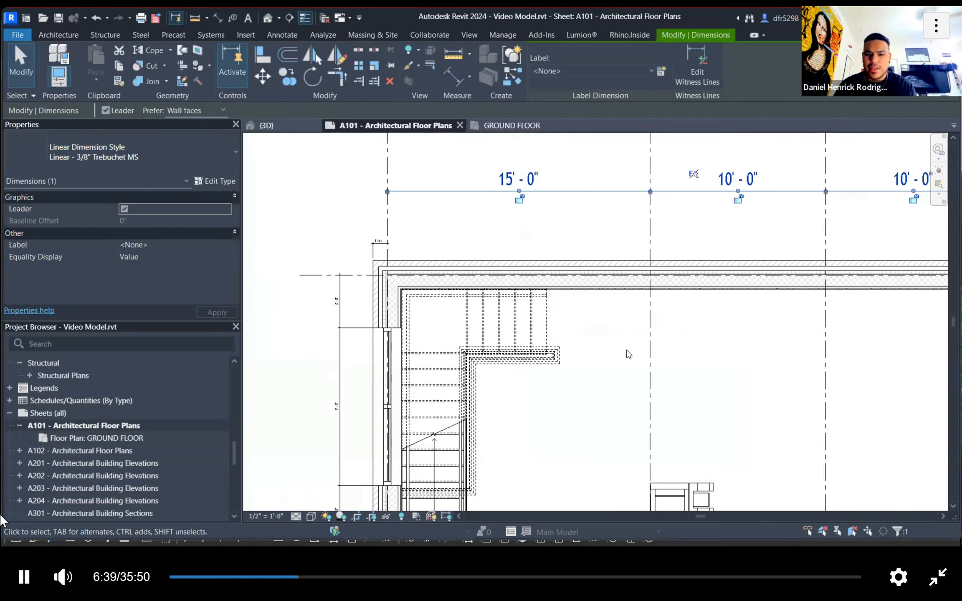
{"action": "scroll", "coordinate": [623, 350], "scroll_direction": "down", "scroll_amount": 4}
{"action": "middle_click_drag", "start_coordinate": [746, 415], "coordinate": [718, 328]}
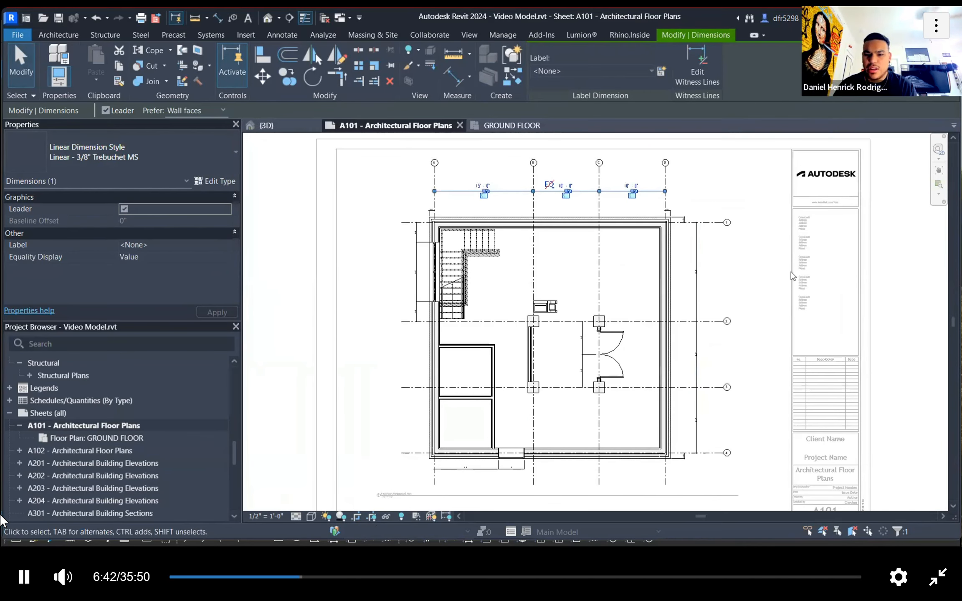
{"action": "left_click", "coordinate": [856, 277]}
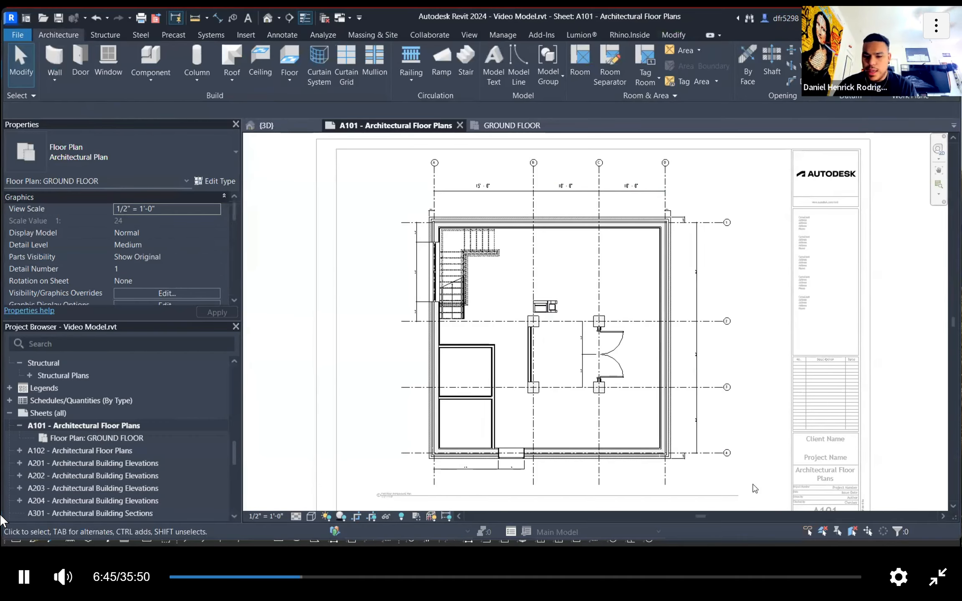
Step: Select the whole ground floor plan, filter the selection to Dimensions only, and change them to the Linear - 3/8" Trebuchet MS type
{"action": "left_click_drag", "start_coordinate": [755, 489], "coordinate": [388, 176]}
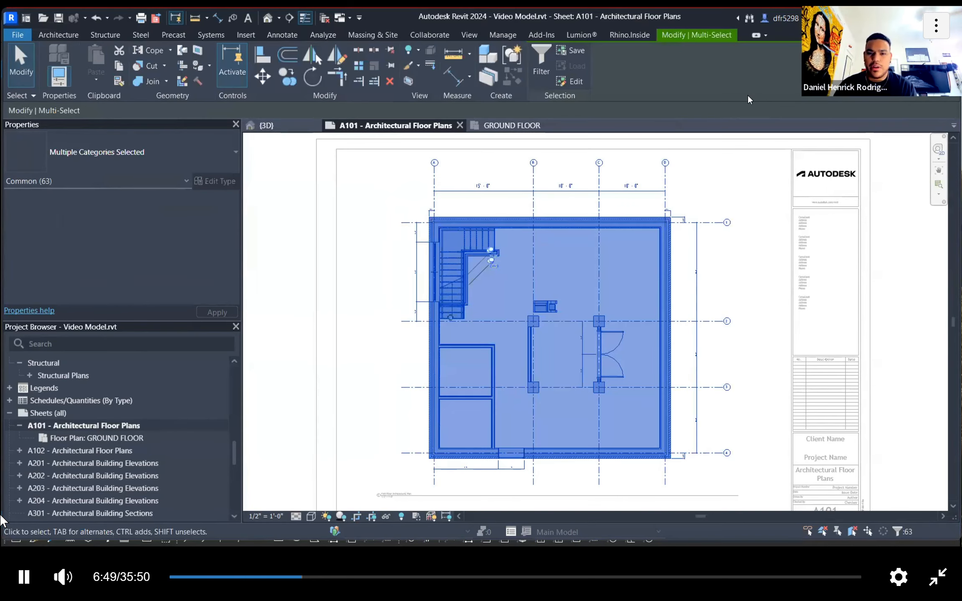
{"action": "left_click", "coordinate": [541, 63]}
{"action": "left_click", "coordinate": [526, 249]}
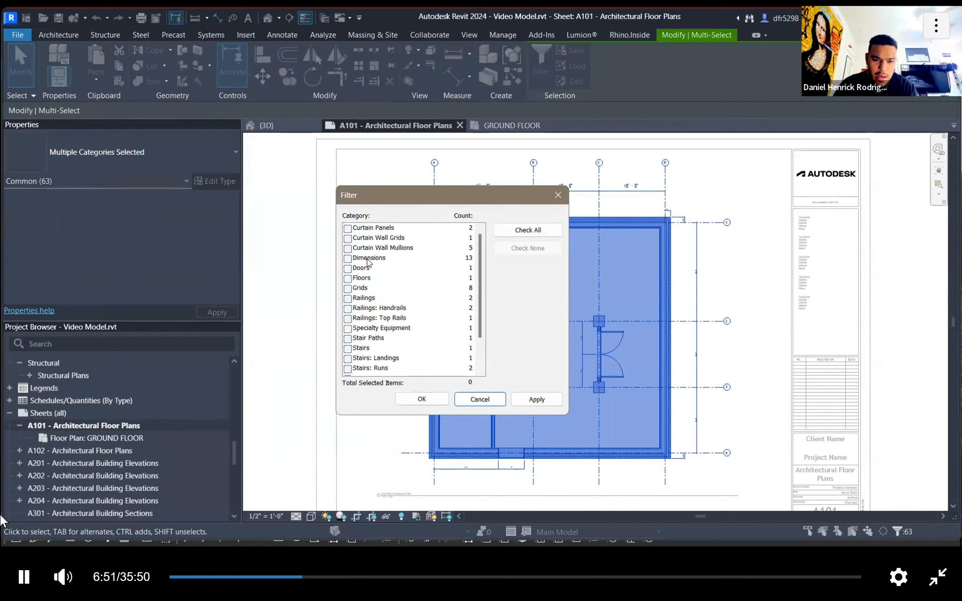
{"action": "left_click", "coordinate": [348, 259]}
{"action": "left_click", "coordinate": [422, 399]}
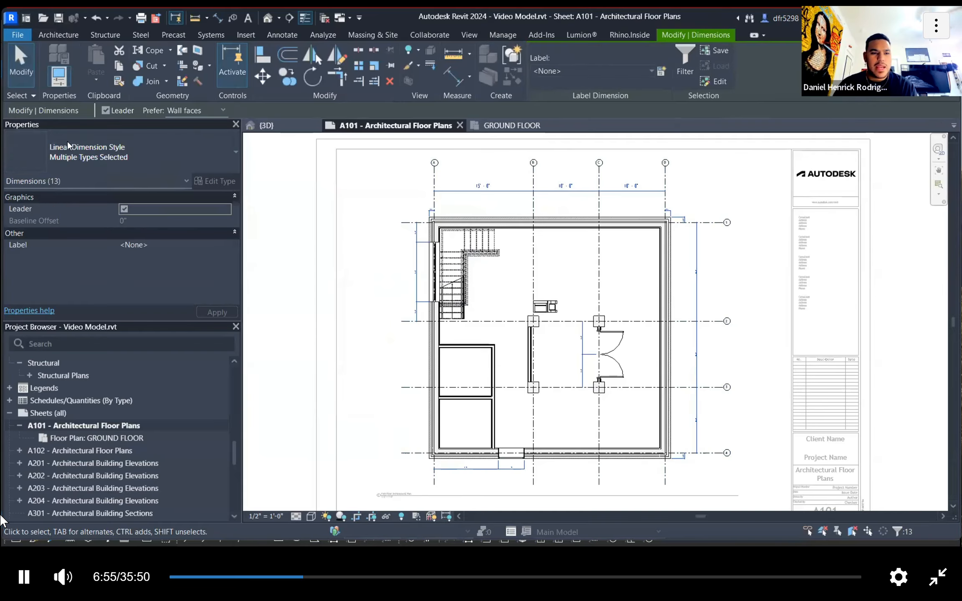
{"action": "left_click", "coordinate": [161, 148]}
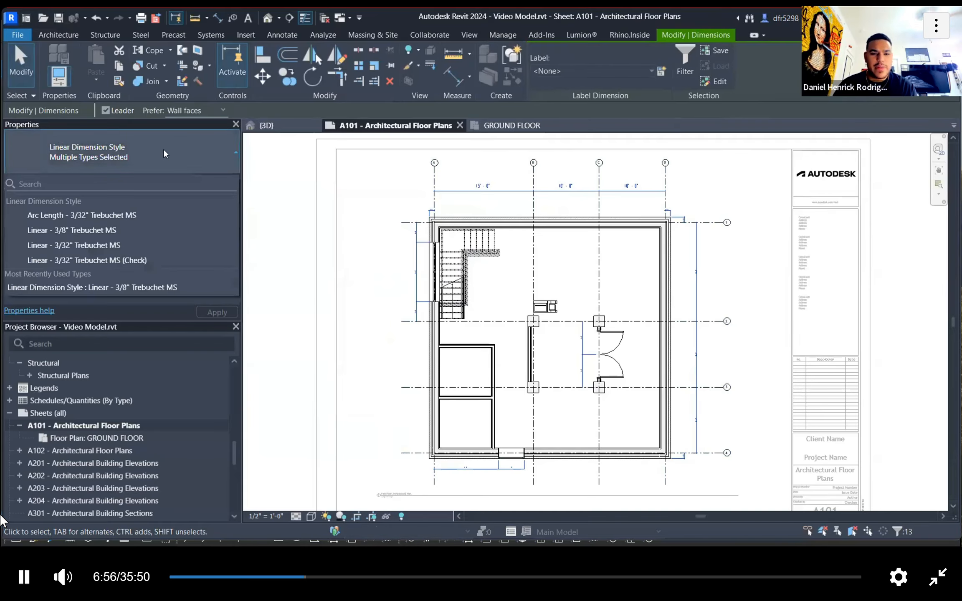
{"action": "left_click", "coordinate": [91, 229]}
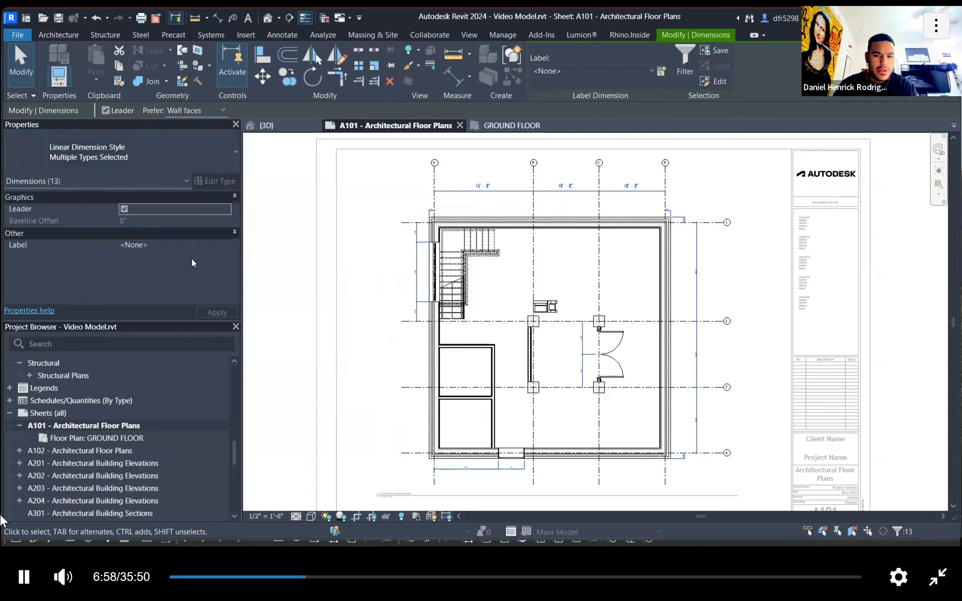
{"action": "left_click", "coordinate": [378, 373]}
{"action": "scroll", "coordinate": [634, 360], "scroll_direction": "down", "scroll_amount": 2}
{"action": "scroll", "coordinate": [637, 359], "scroll_direction": "up", "scroll_amount": 1}
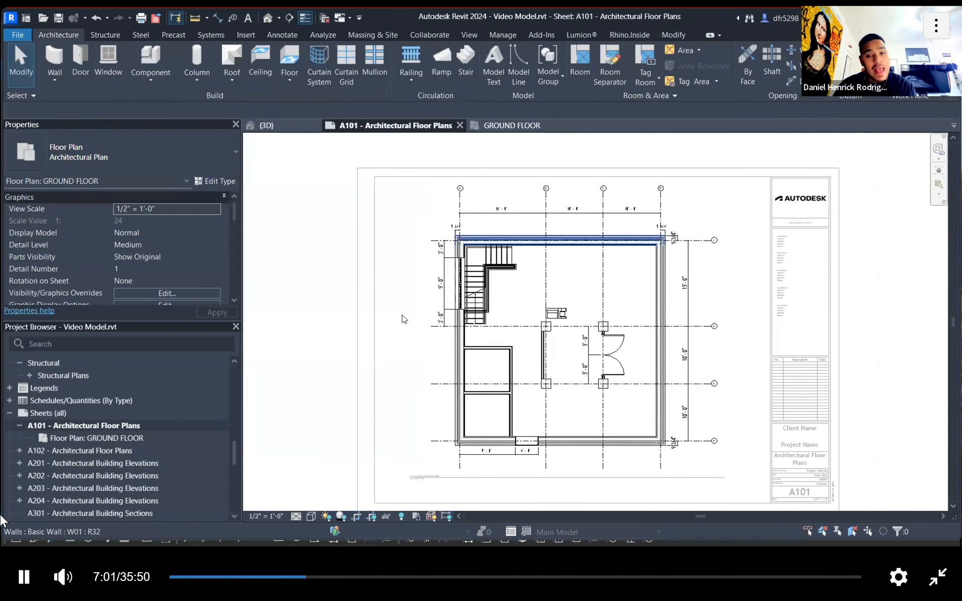